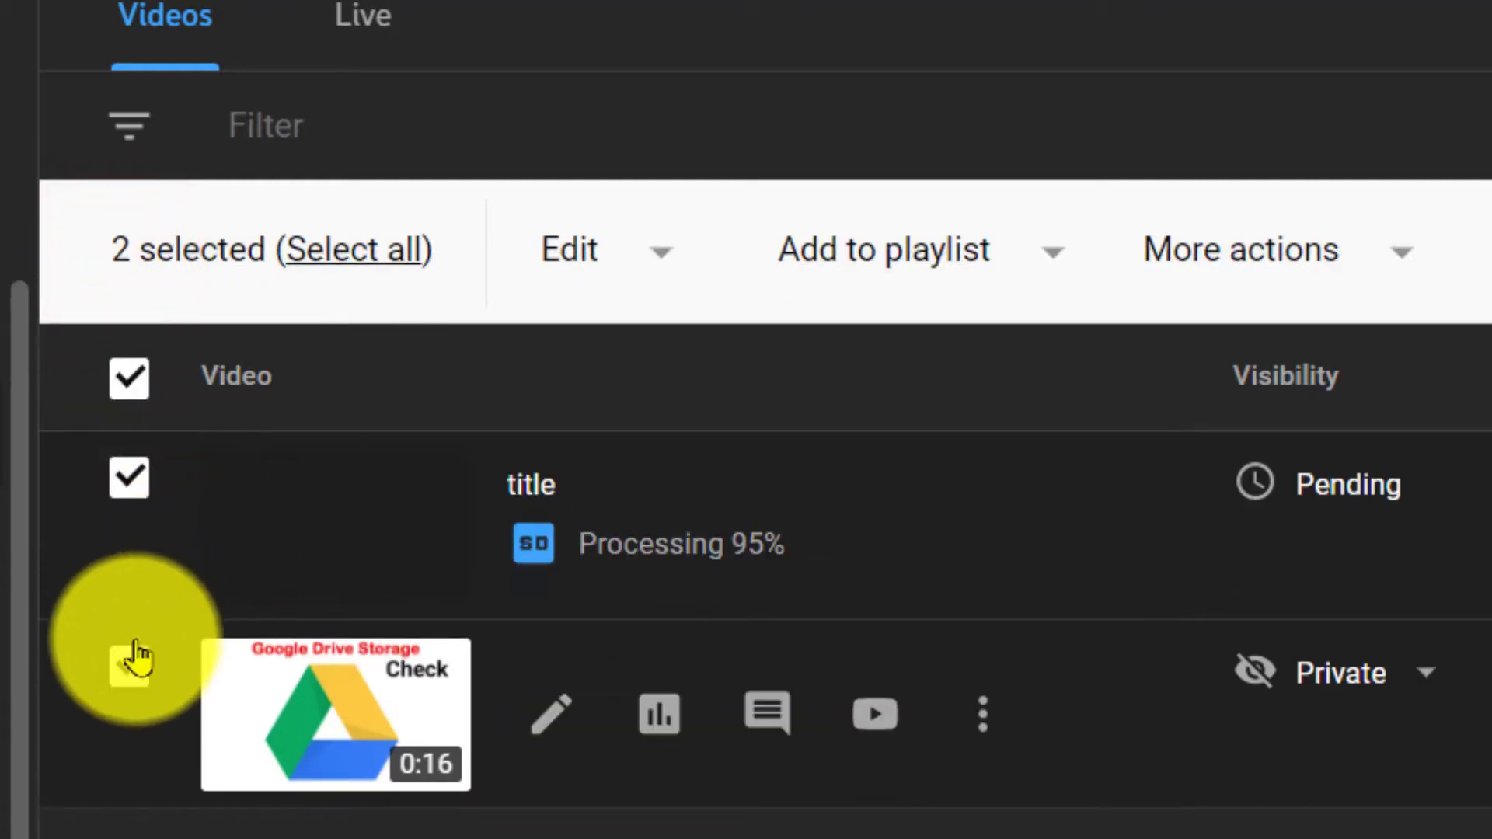
Re-select the Google Drive video and confirm the bulk update, acknowledging it cannot be stopped.
{"action": "left_click", "coordinate": [131, 664]}
{"action": "left_click", "coordinate": [131, 669]}
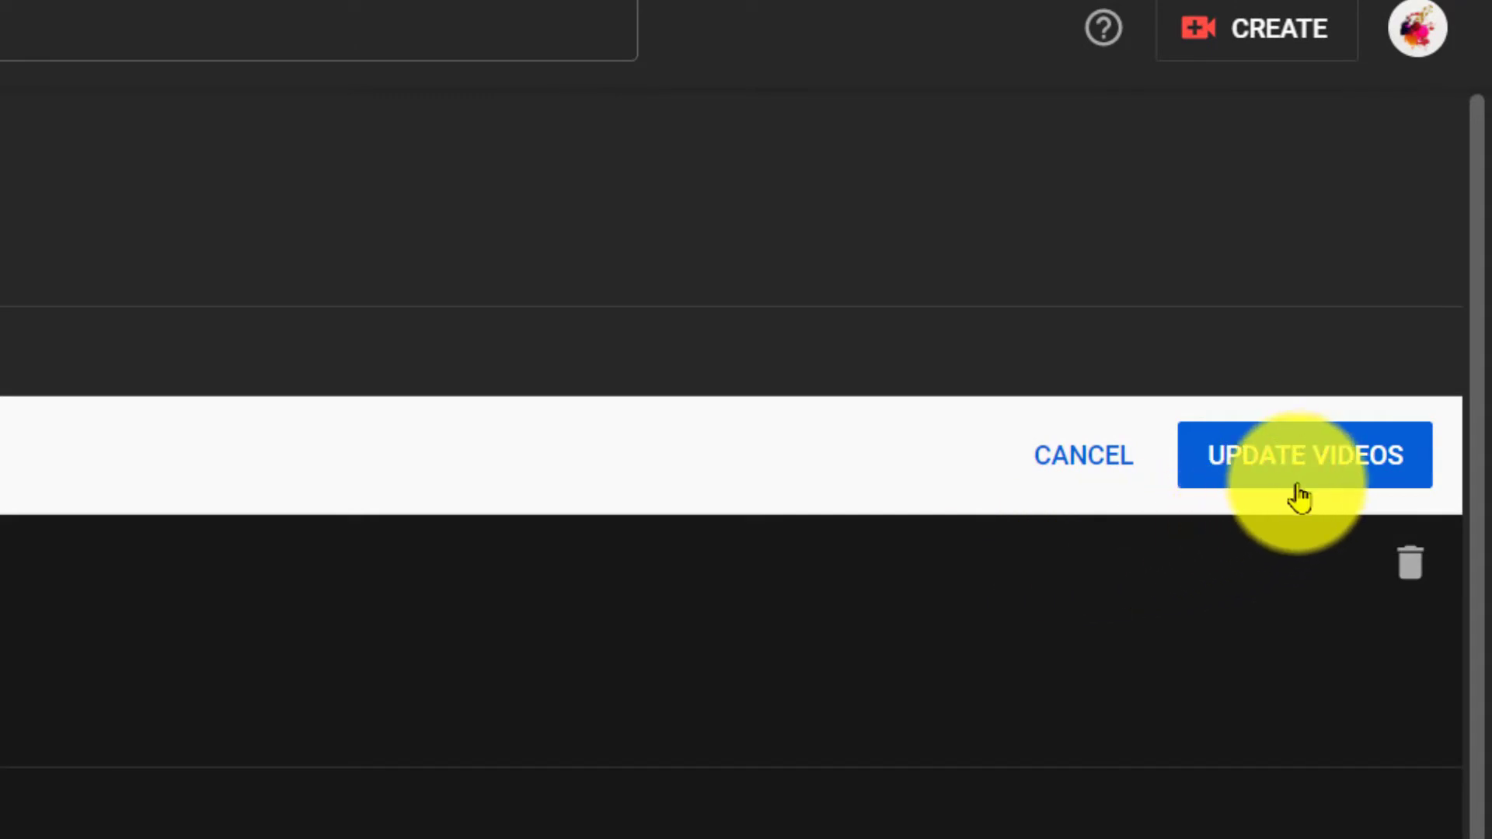
{"action": "left_click", "coordinate": [1299, 497]}
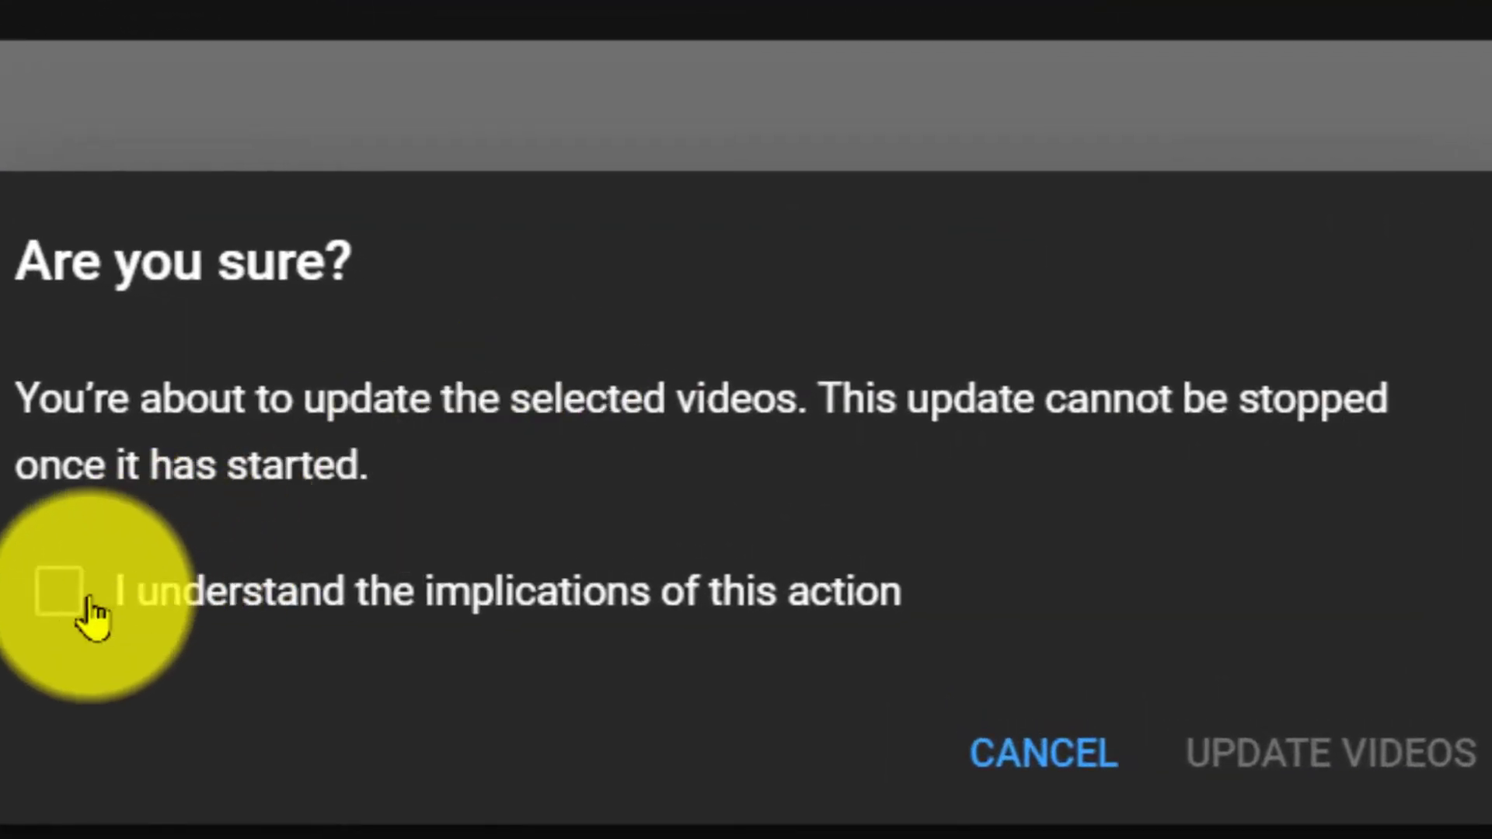
{"action": "left_click", "coordinate": [67, 610]}
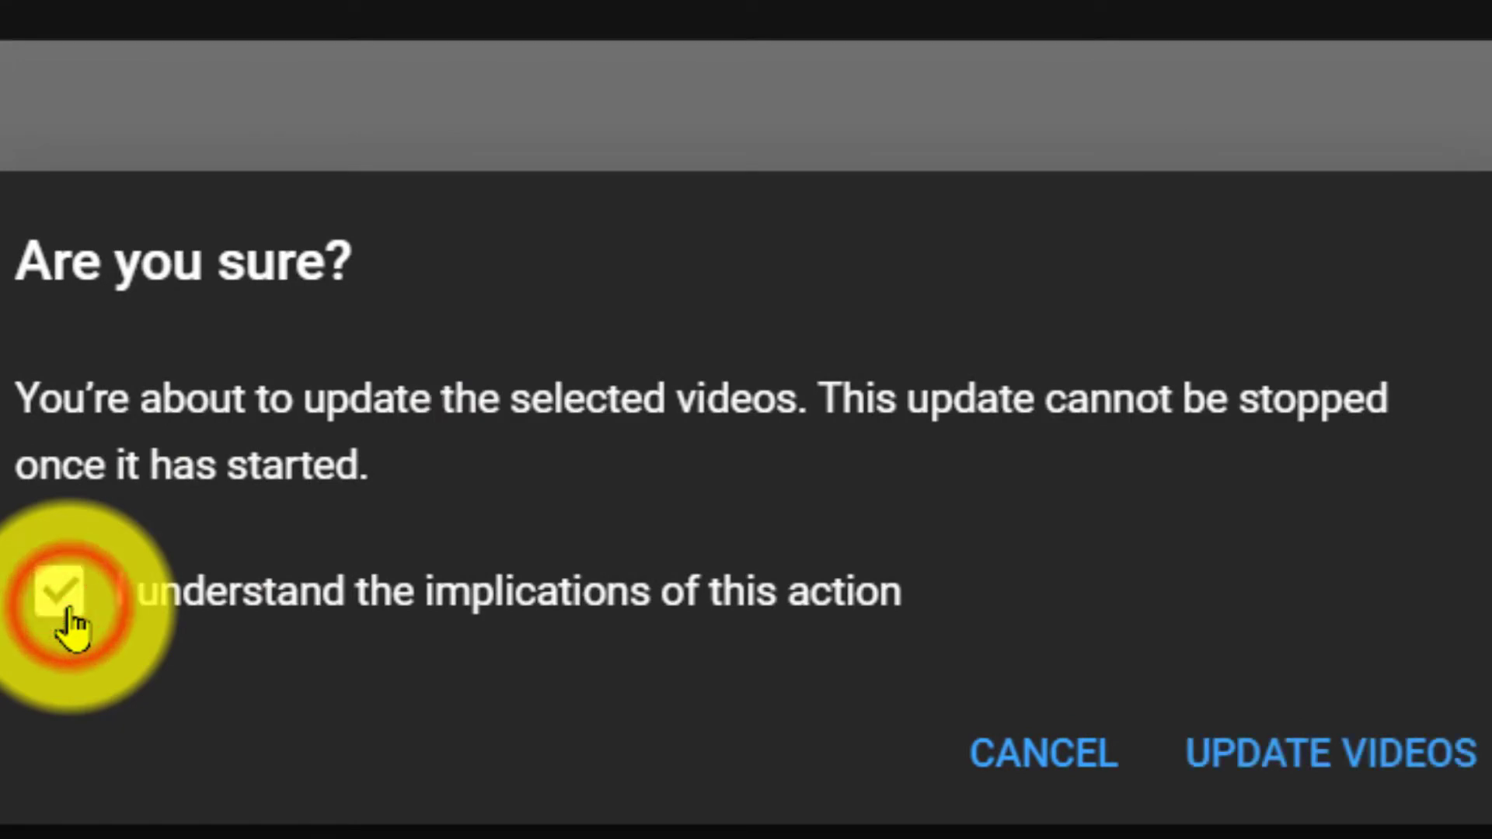
{"action": "left_click", "coordinate": [1352, 778]}
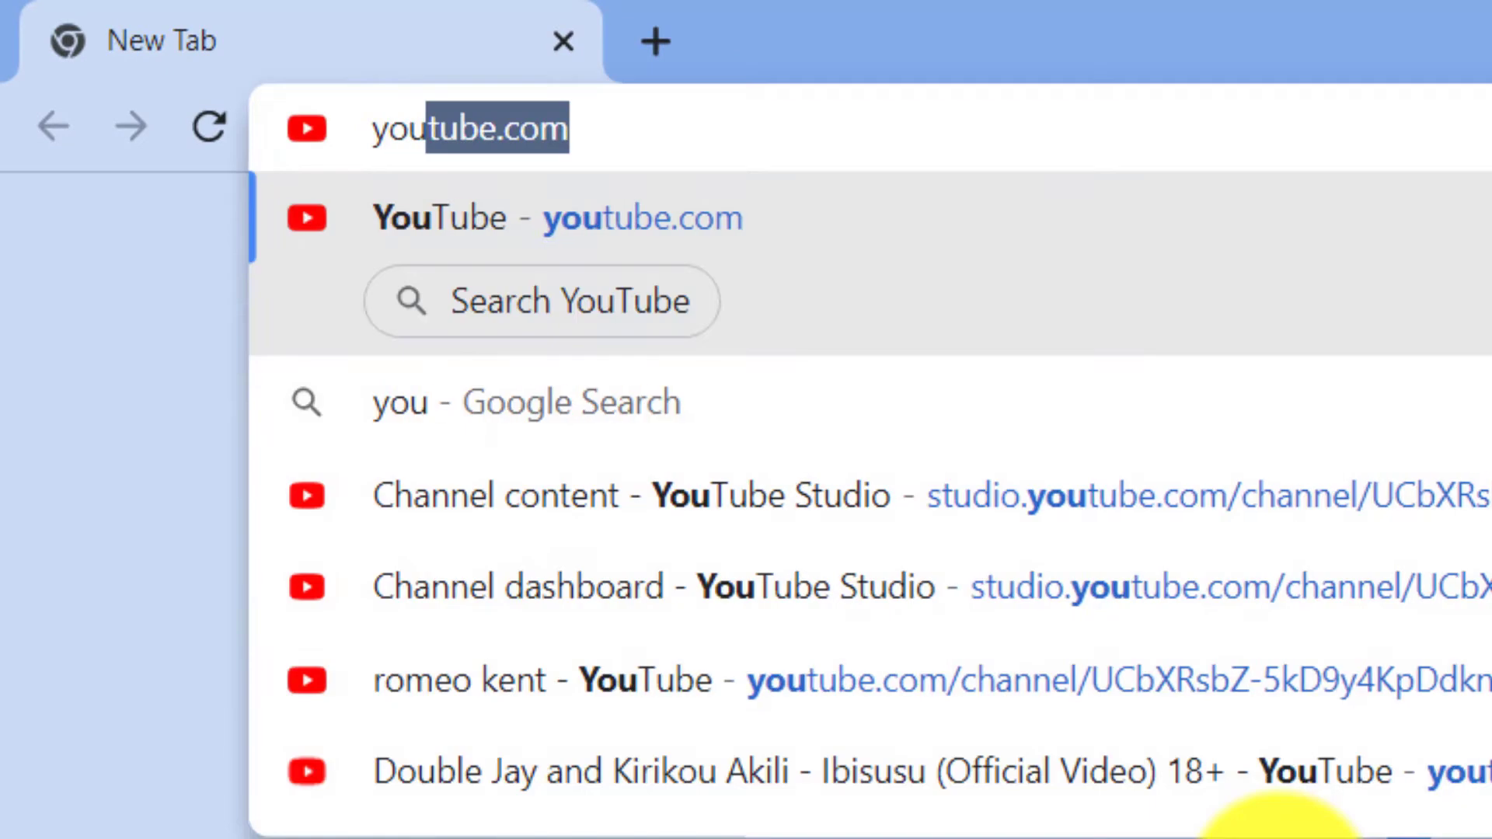
Go to youtube.com using the address bar's 'youtub' autocompletion.
{"action": "type", "text": "b"}
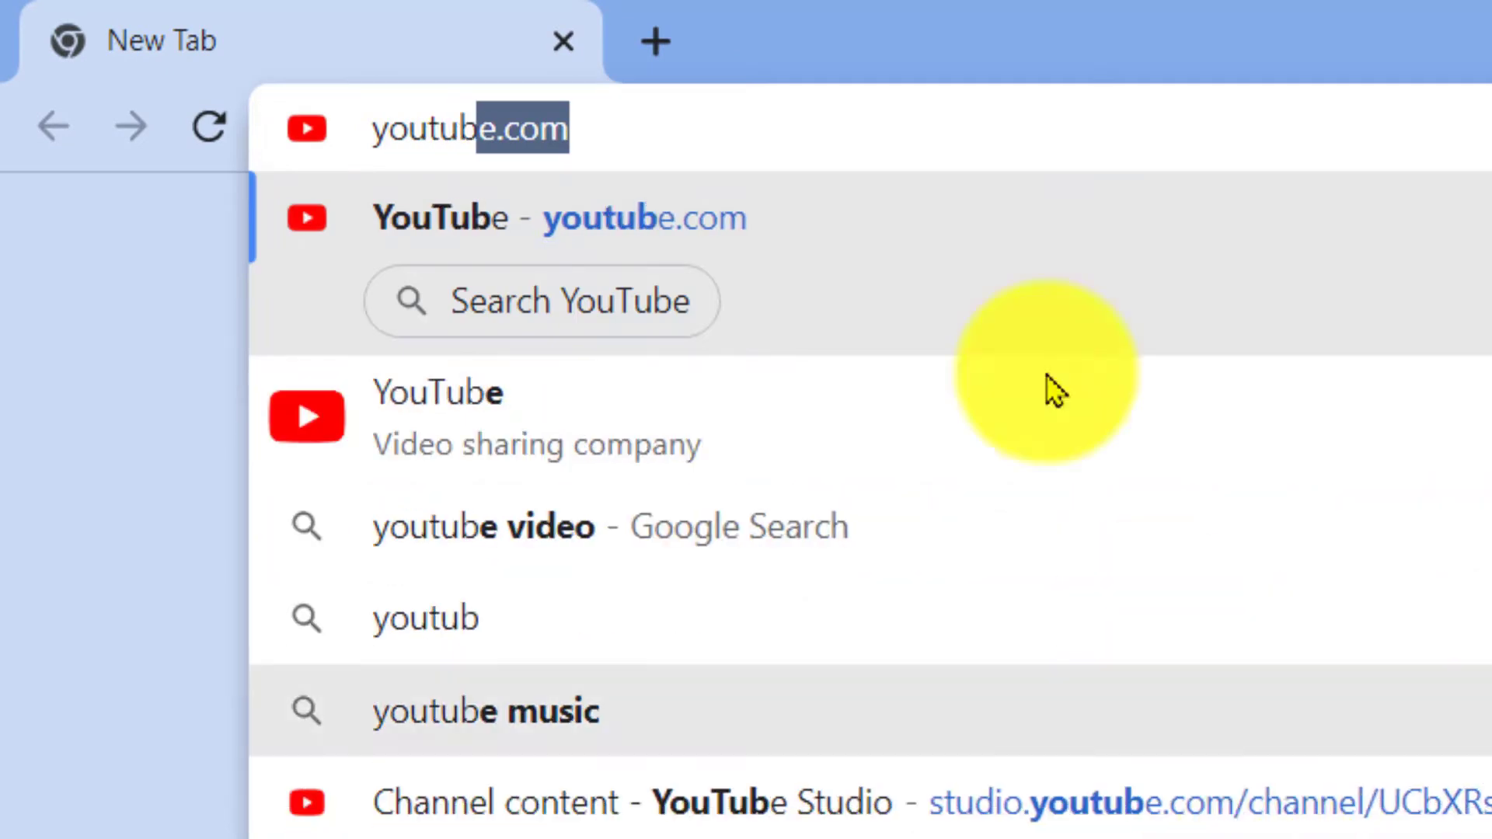
{"action": "left_click", "coordinate": [705, 126]}
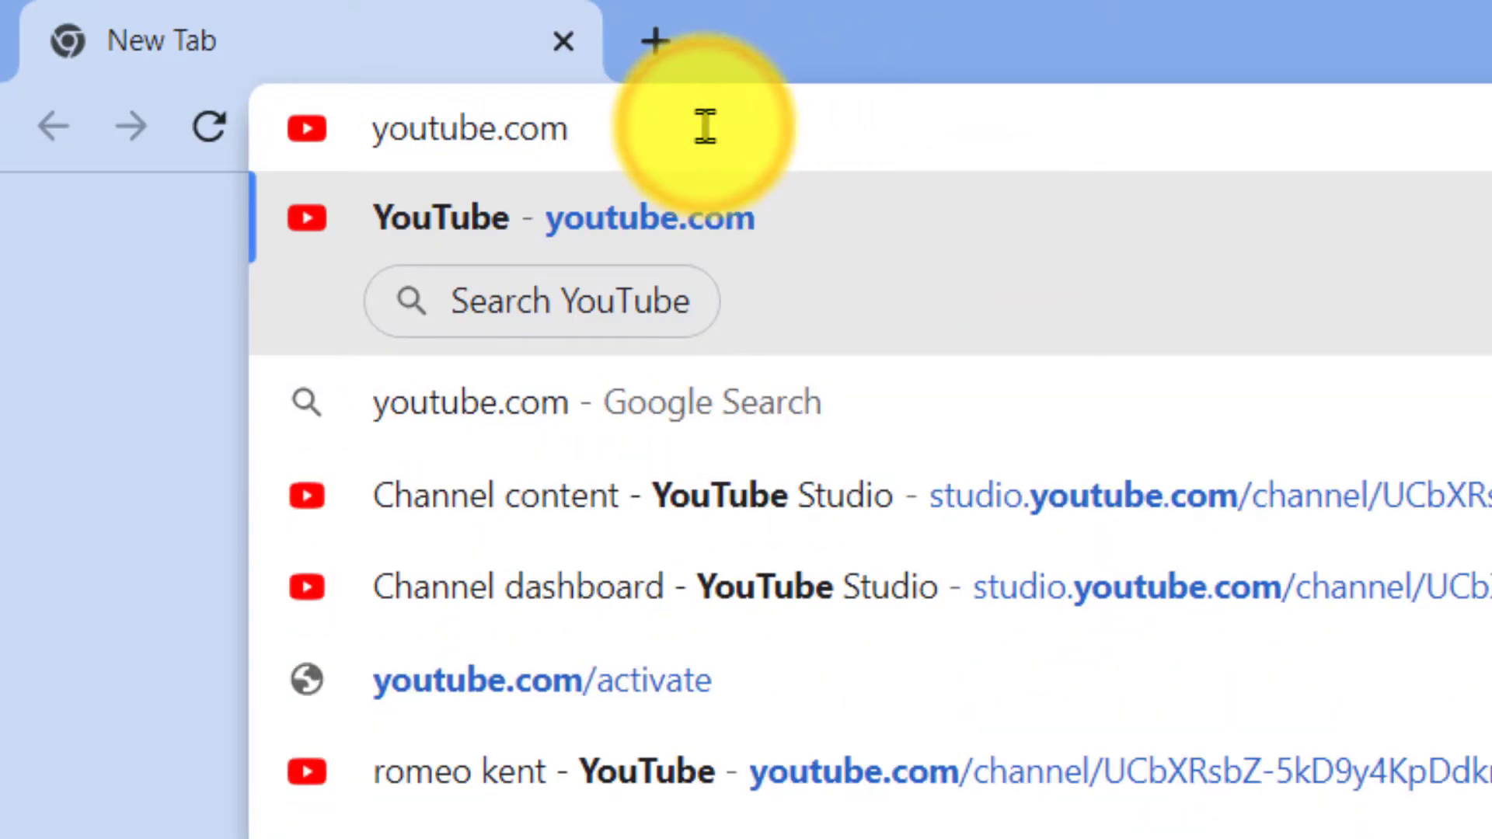
{"action": "key", "text": "Return"}
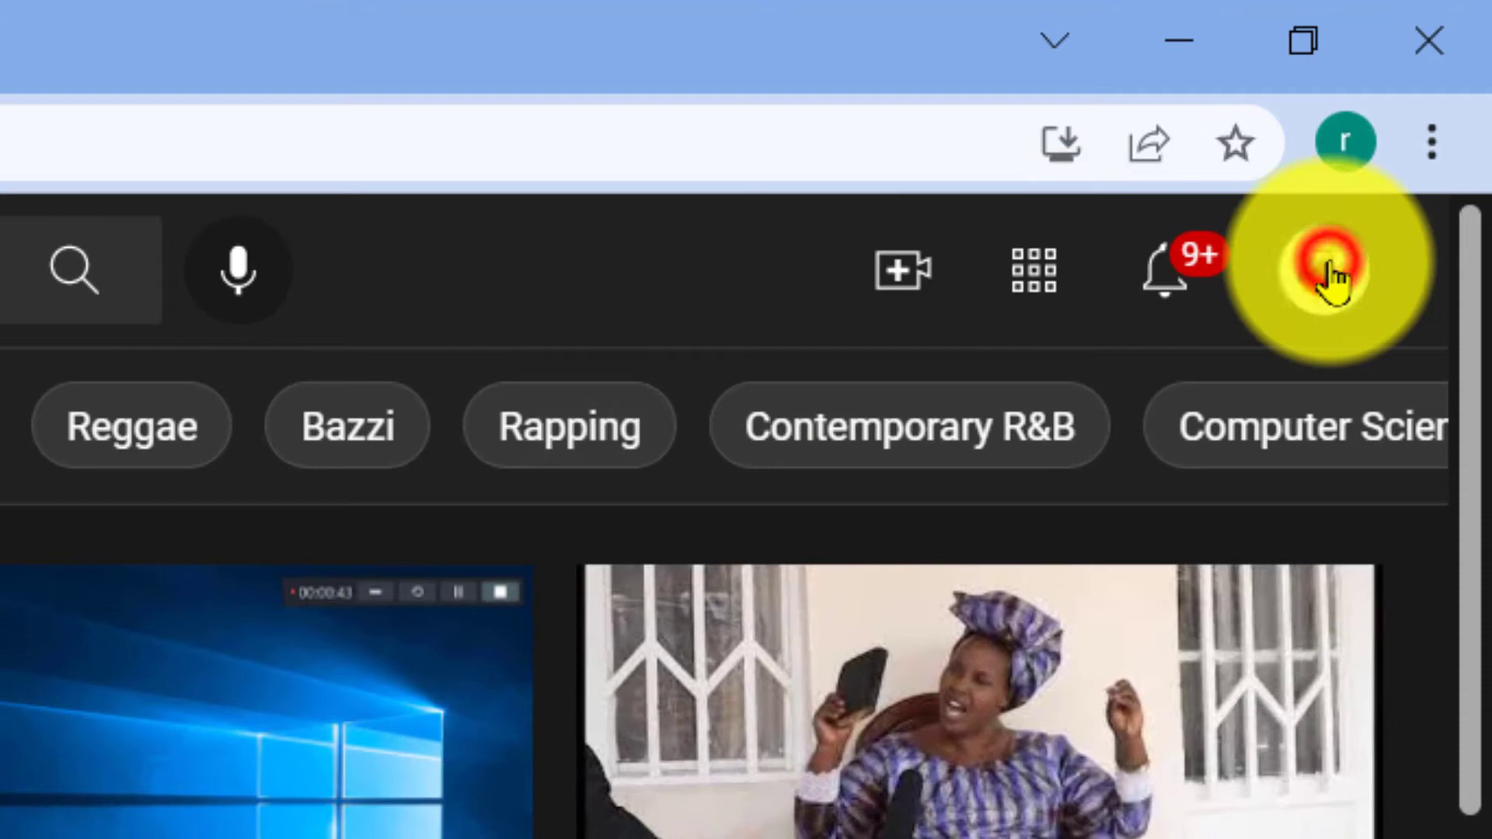
Open YouTube Studio from the account menu and show the Content video list.
{"action": "left_click", "coordinate": [1331, 274]}
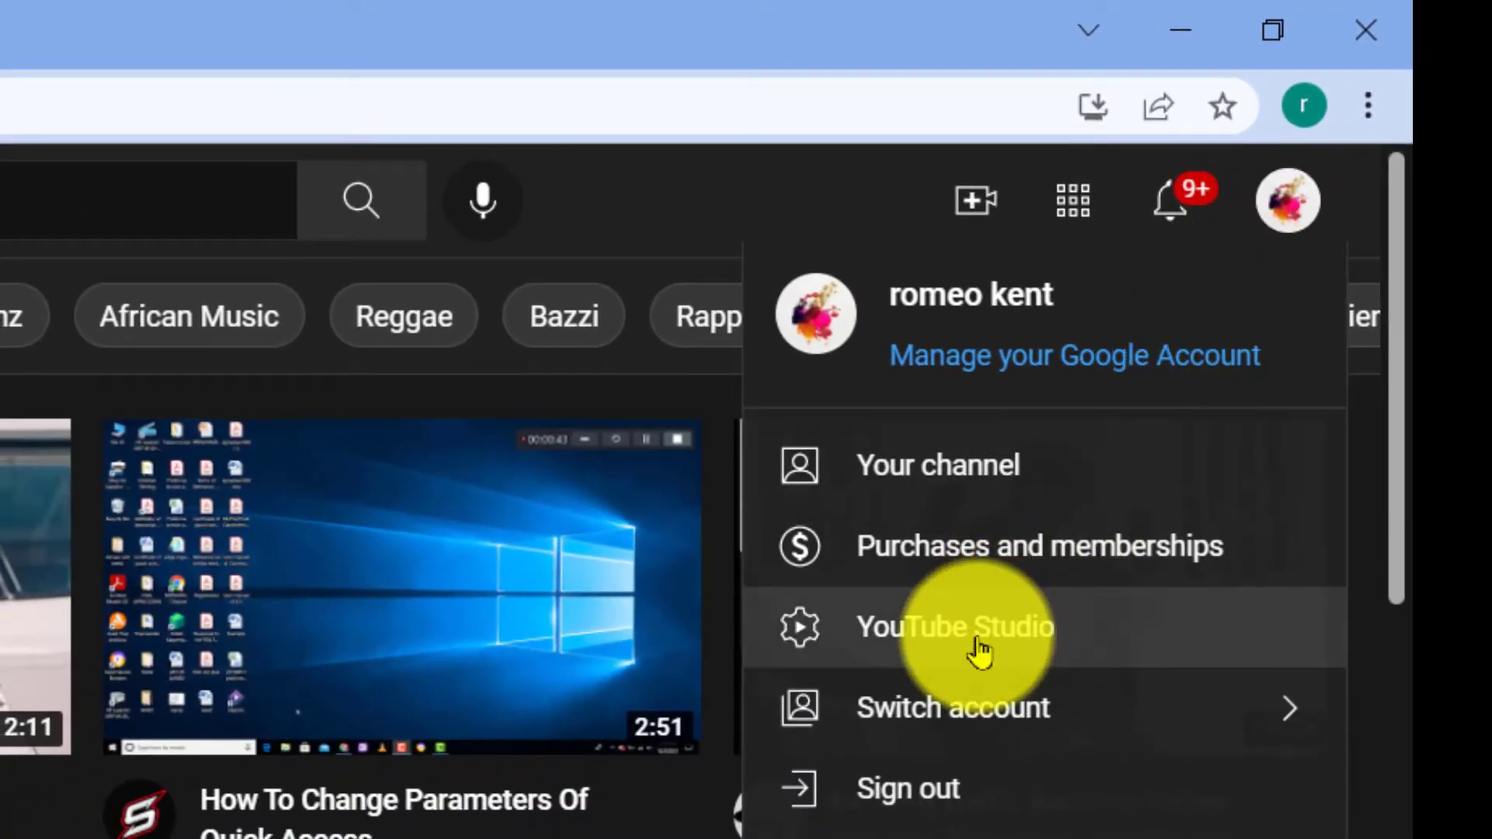
{"action": "left_click", "coordinate": [981, 652]}
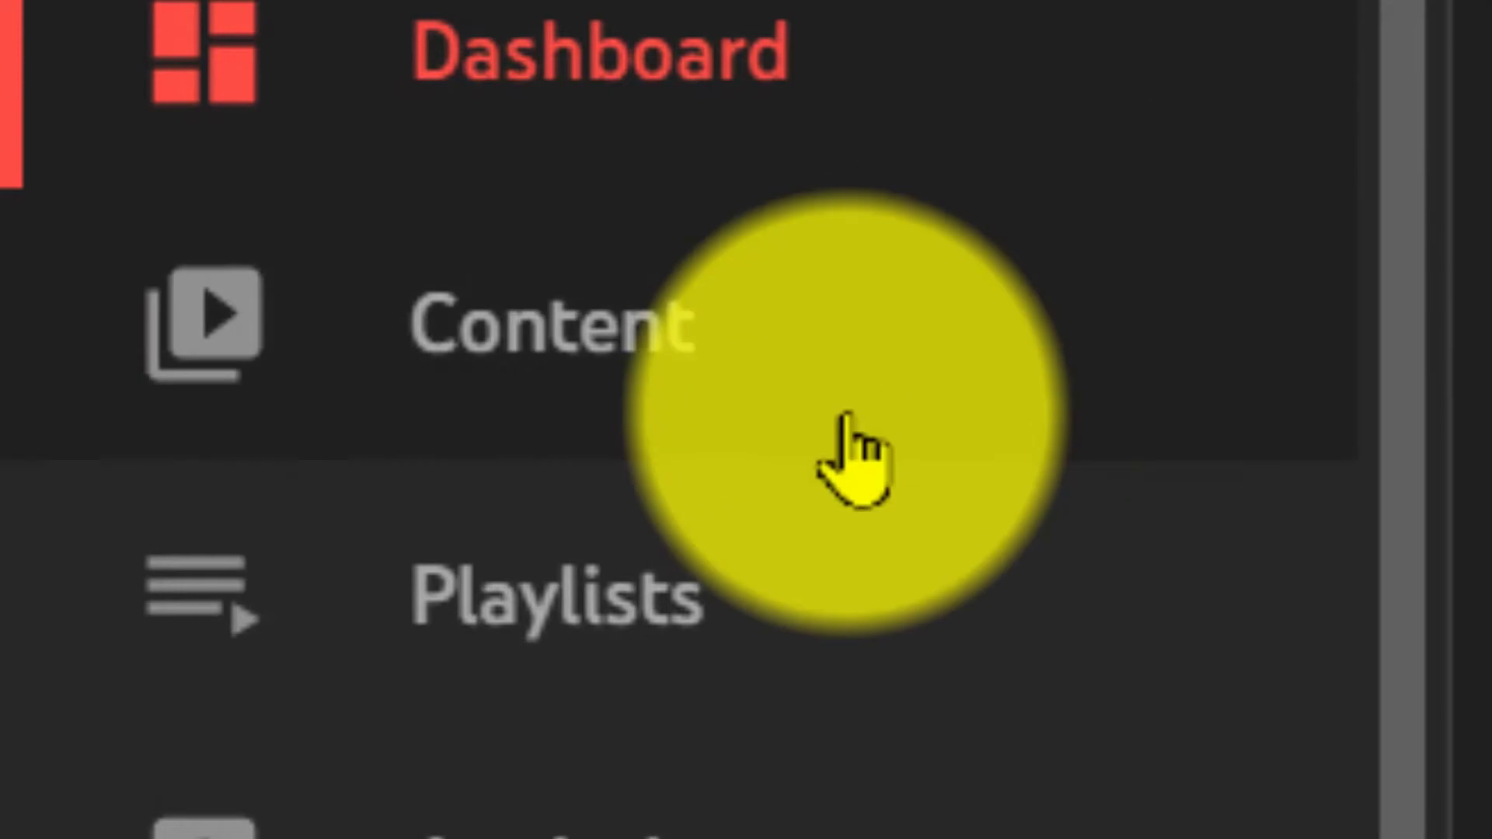
{"action": "left_click", "coordinate": [843, 424]}
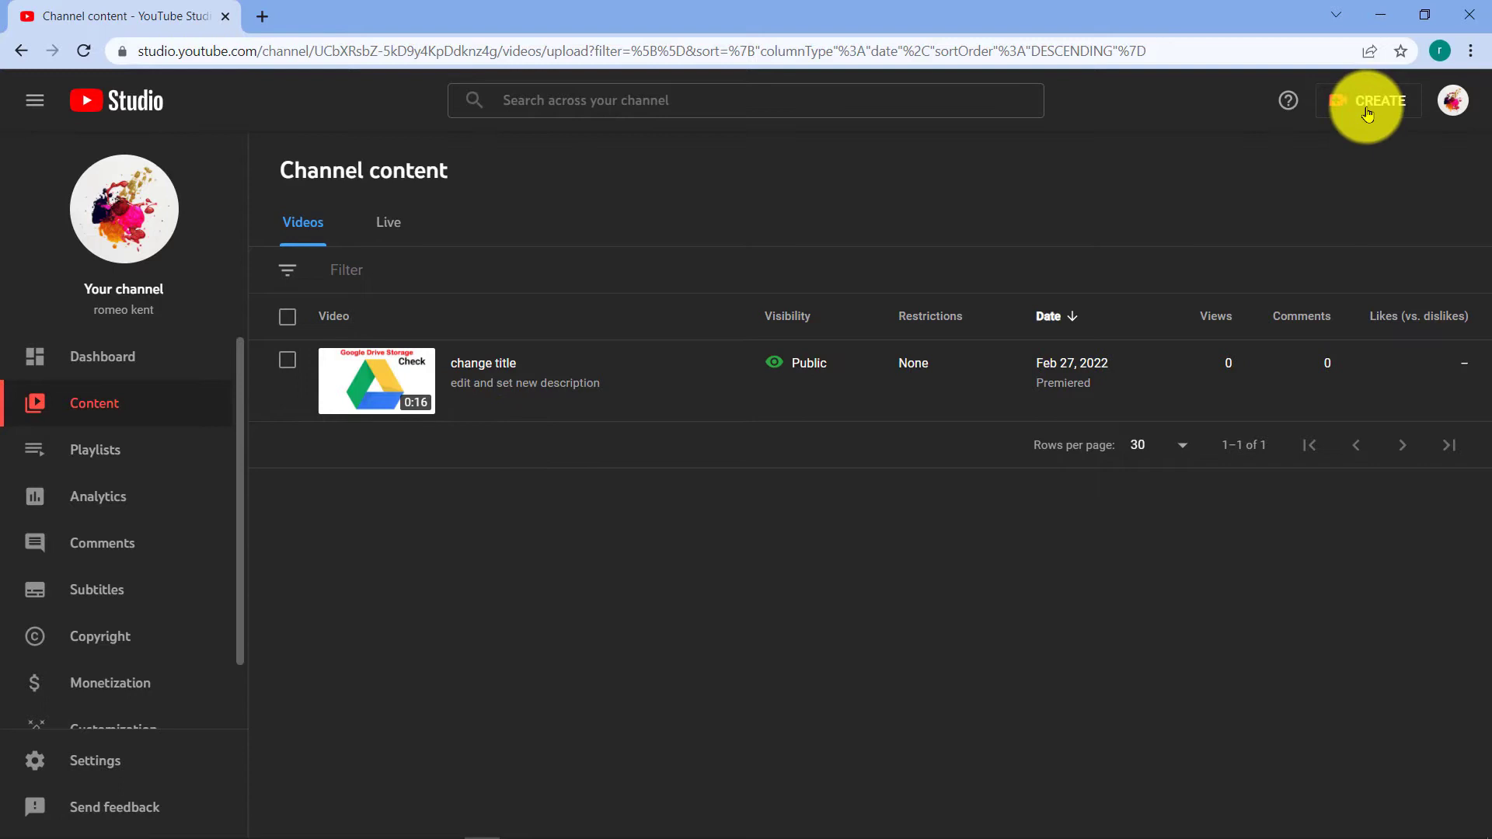
Start a new upload and choose the 'new outtro' video file from Downloads.
{"action": "left_click", "coordinate": [1354, 141]}
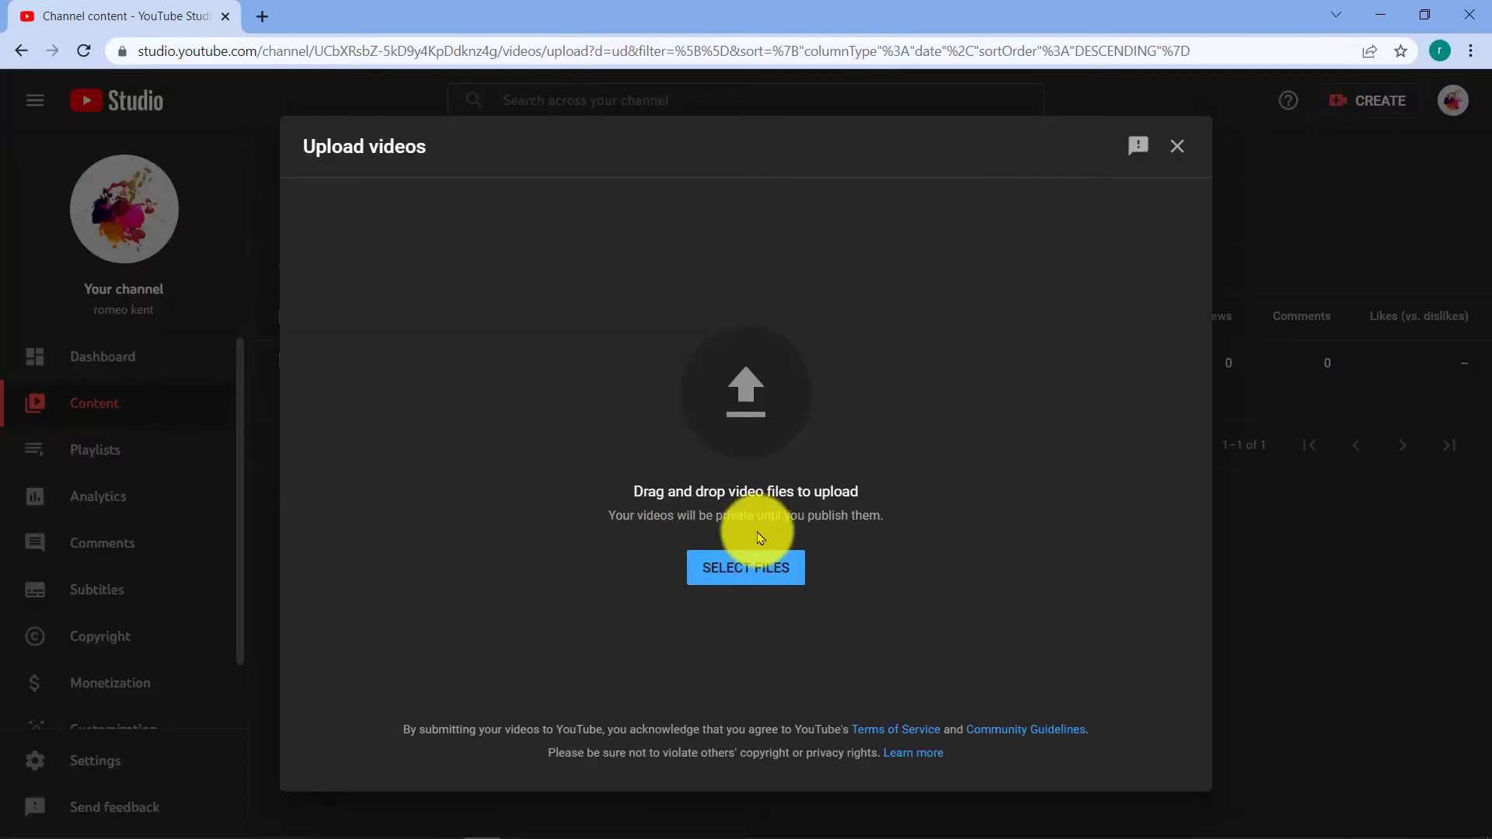
{"action": "left_click", "coordinate": [748, 574]}
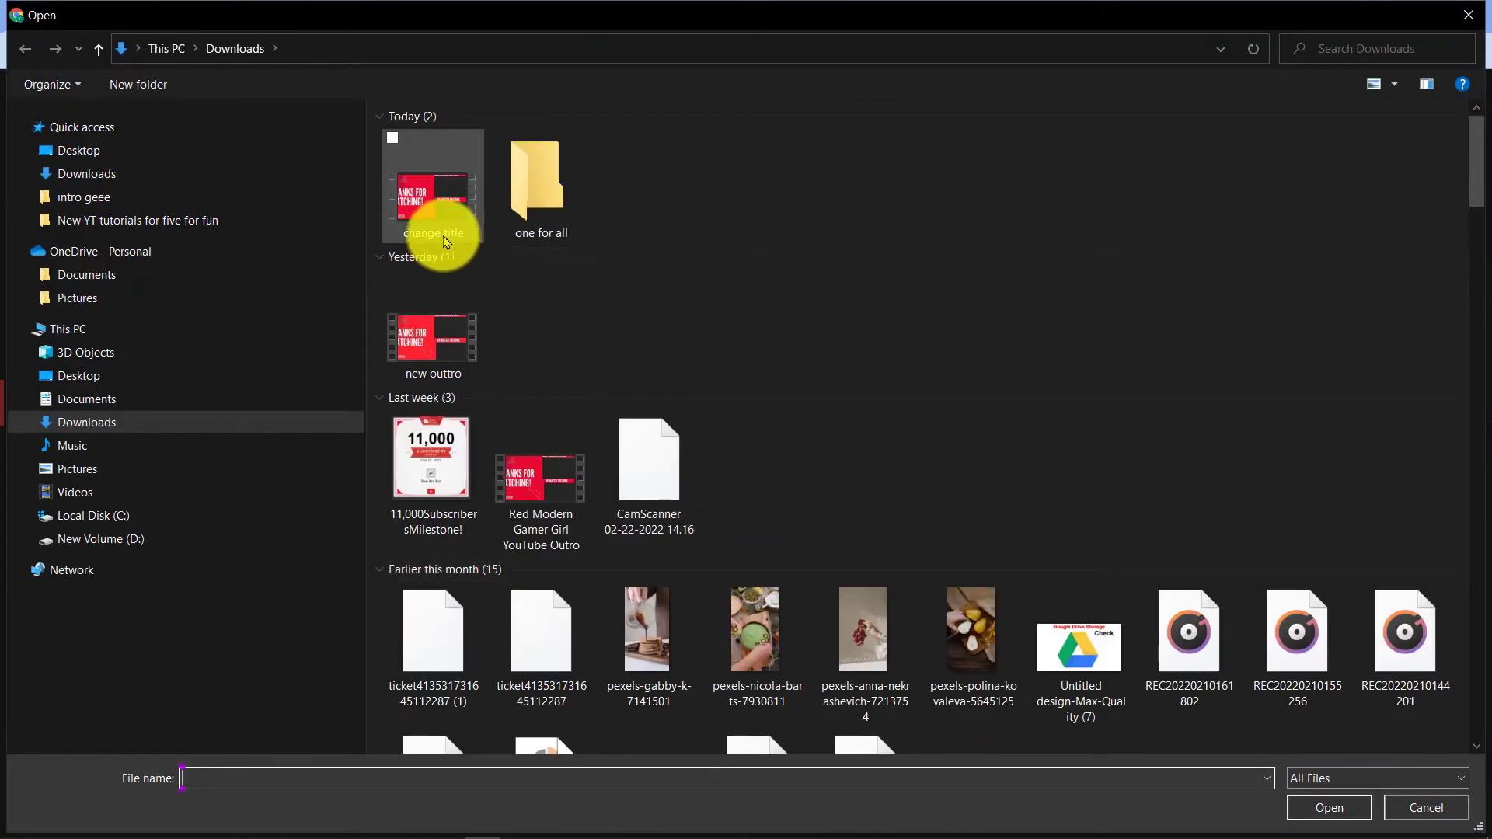
{"action": "left_click", "coordinate": [456, 319]}
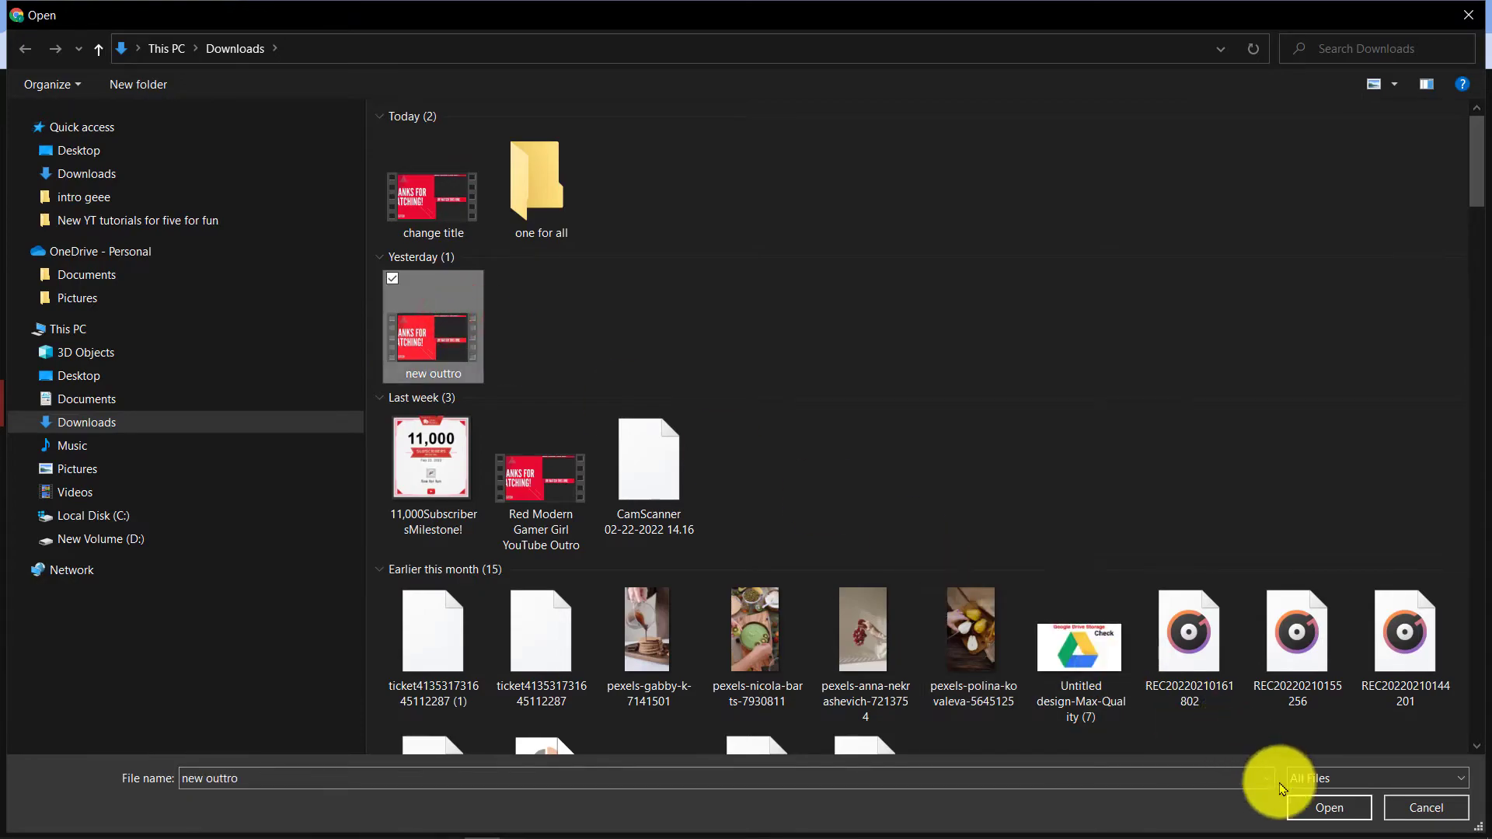
{"action": "left_click", "coordinate": [1327, 808]}
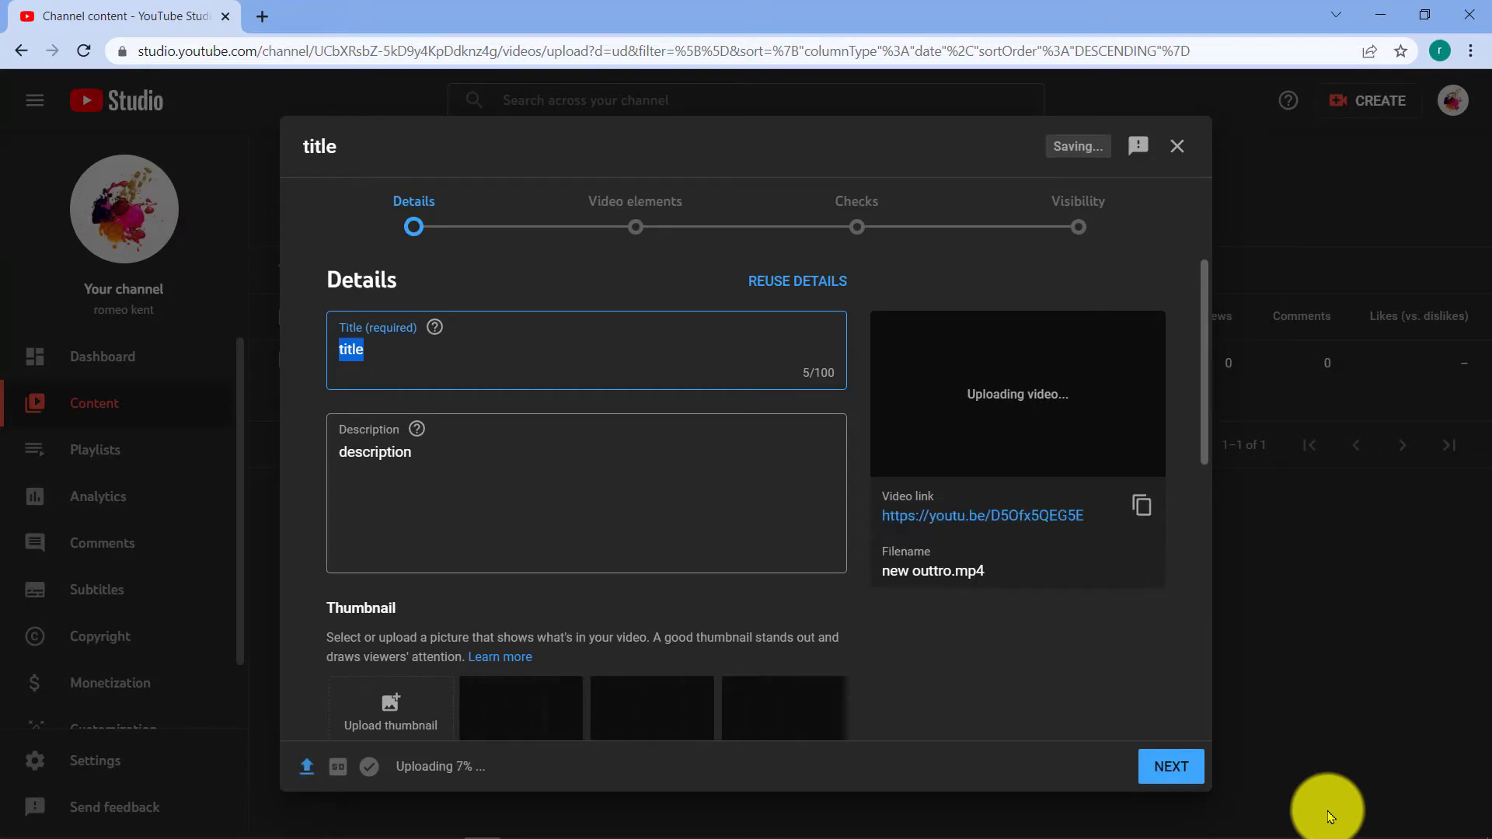
Skip through the upload steps, set visibility to Private, and save.
{"action": "left_click", "coordinate": [1173, 761]}
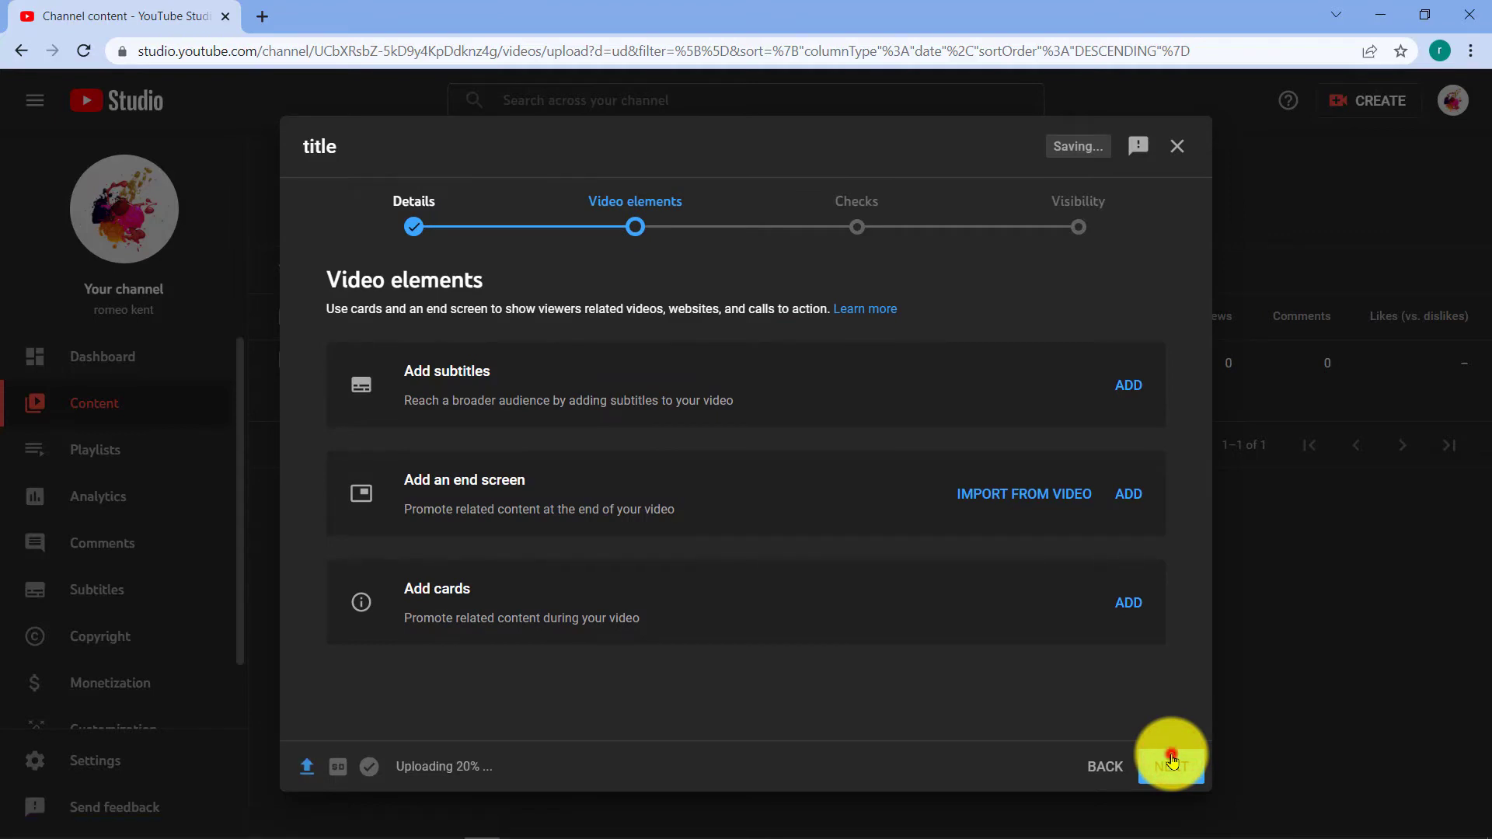
{"action": "left_click", "coordinate": [1173, 761]}
{"action": "left_click", "coordinate": [1173, 760]}
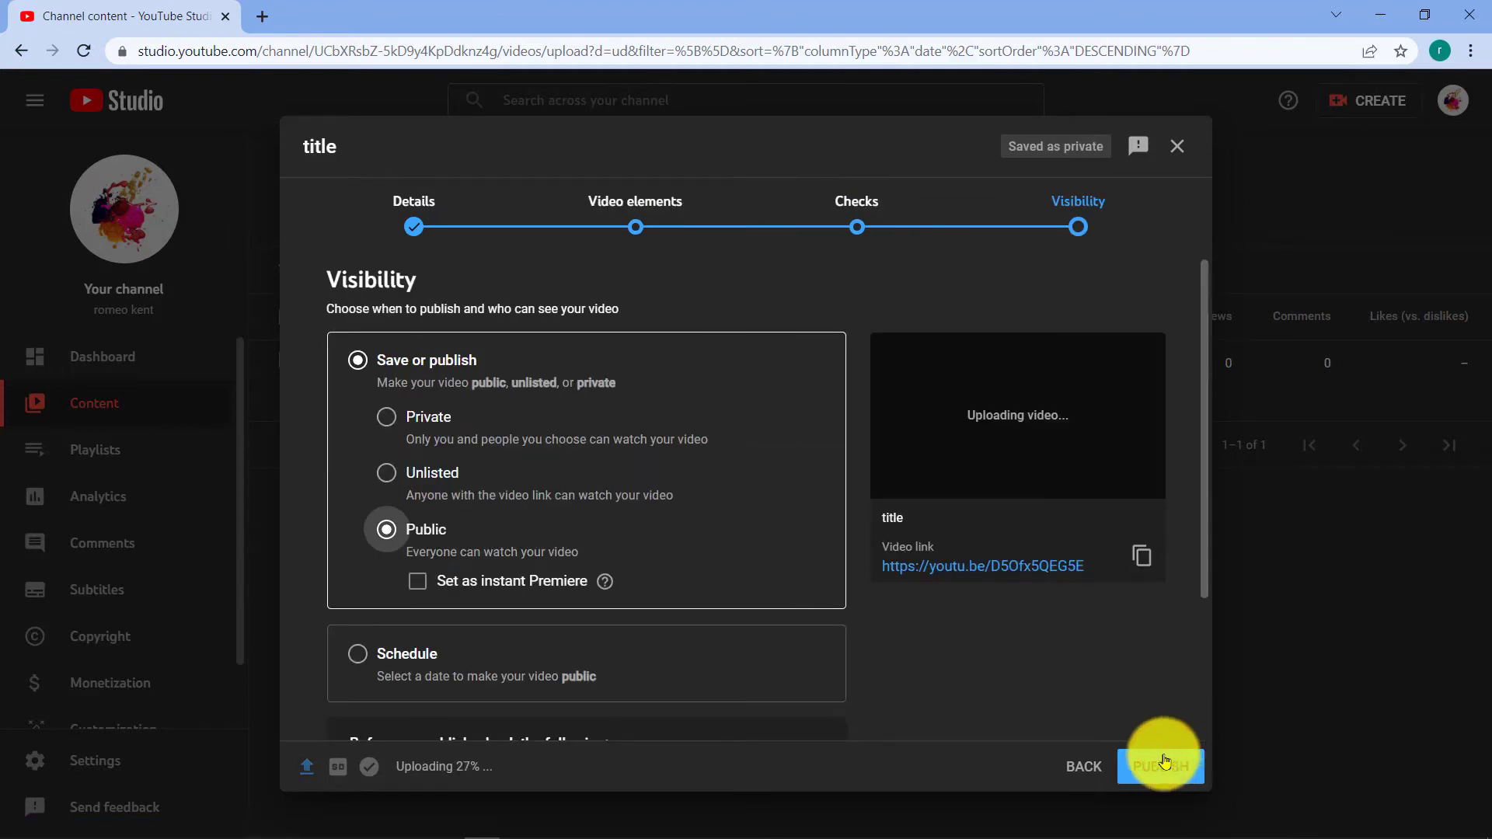
{"action": "left_click", "coordinate": [387, 420]}
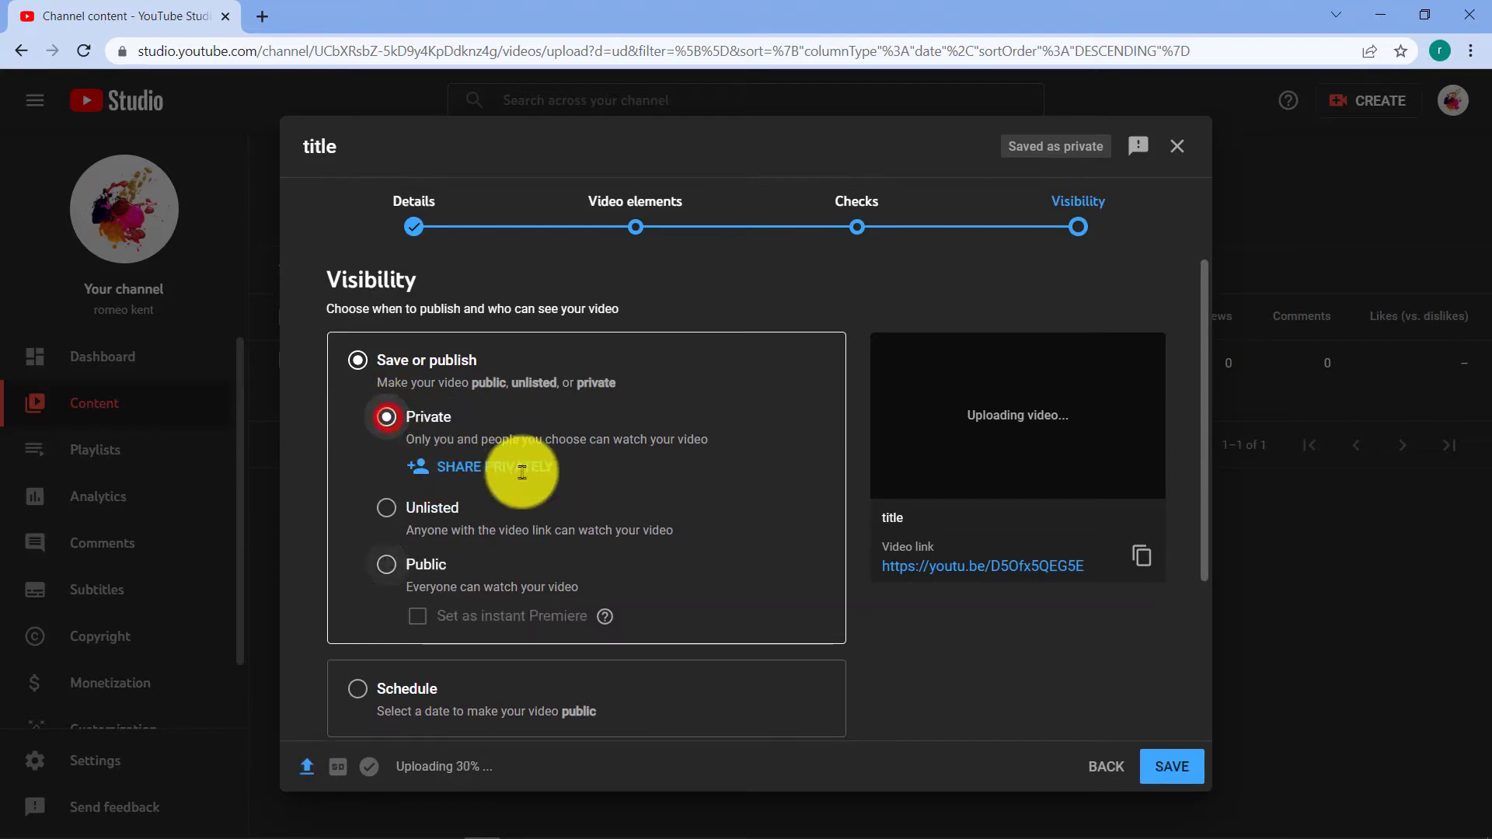
{"action": "left_click", "coordinate": [1174, 767]}
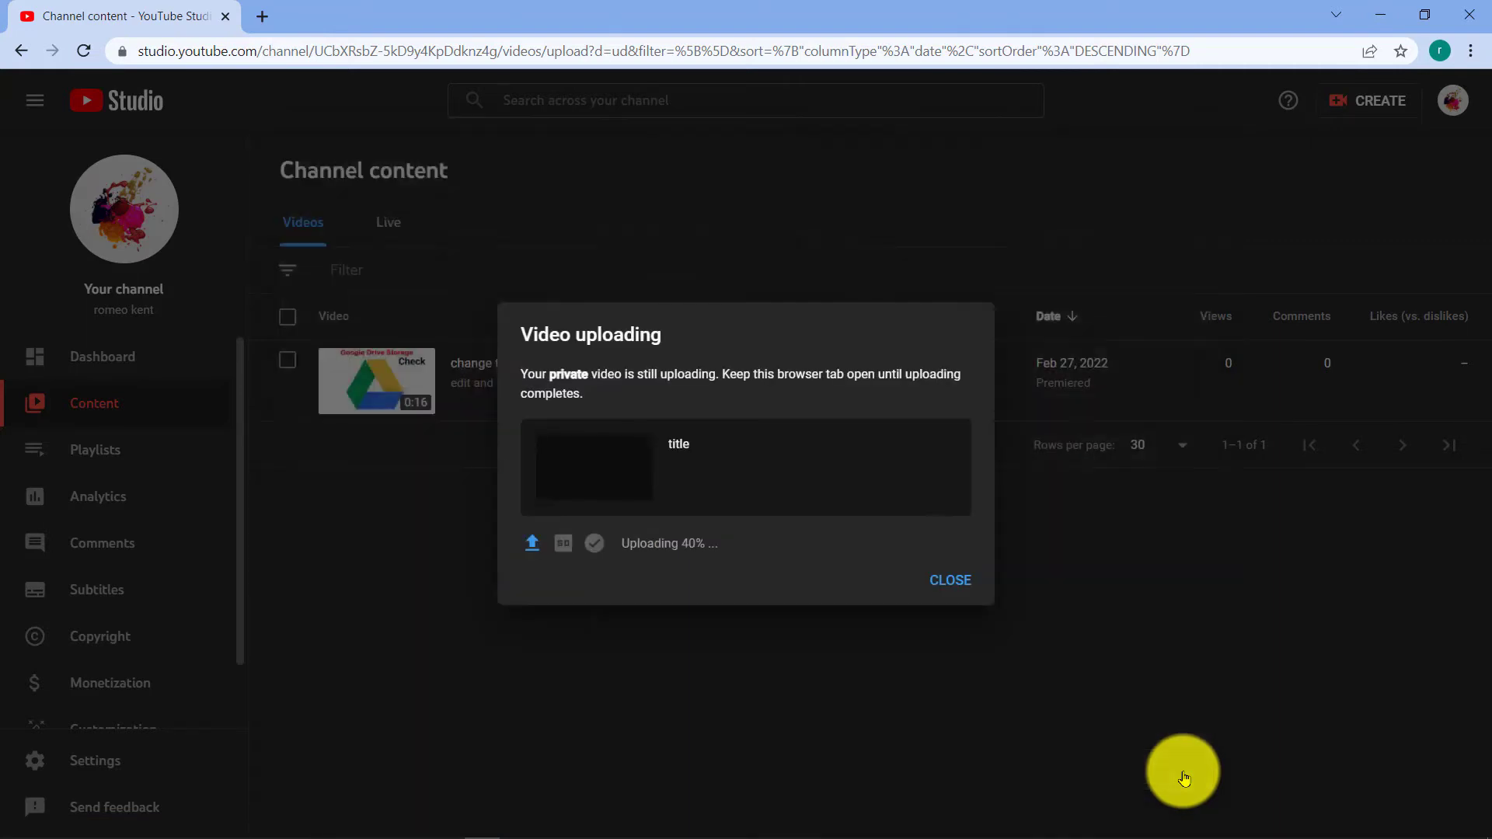
Change the 'change title' video's visibility from Public to Private and save.
{"action": "left_click", "coordinate": [957, 579]}
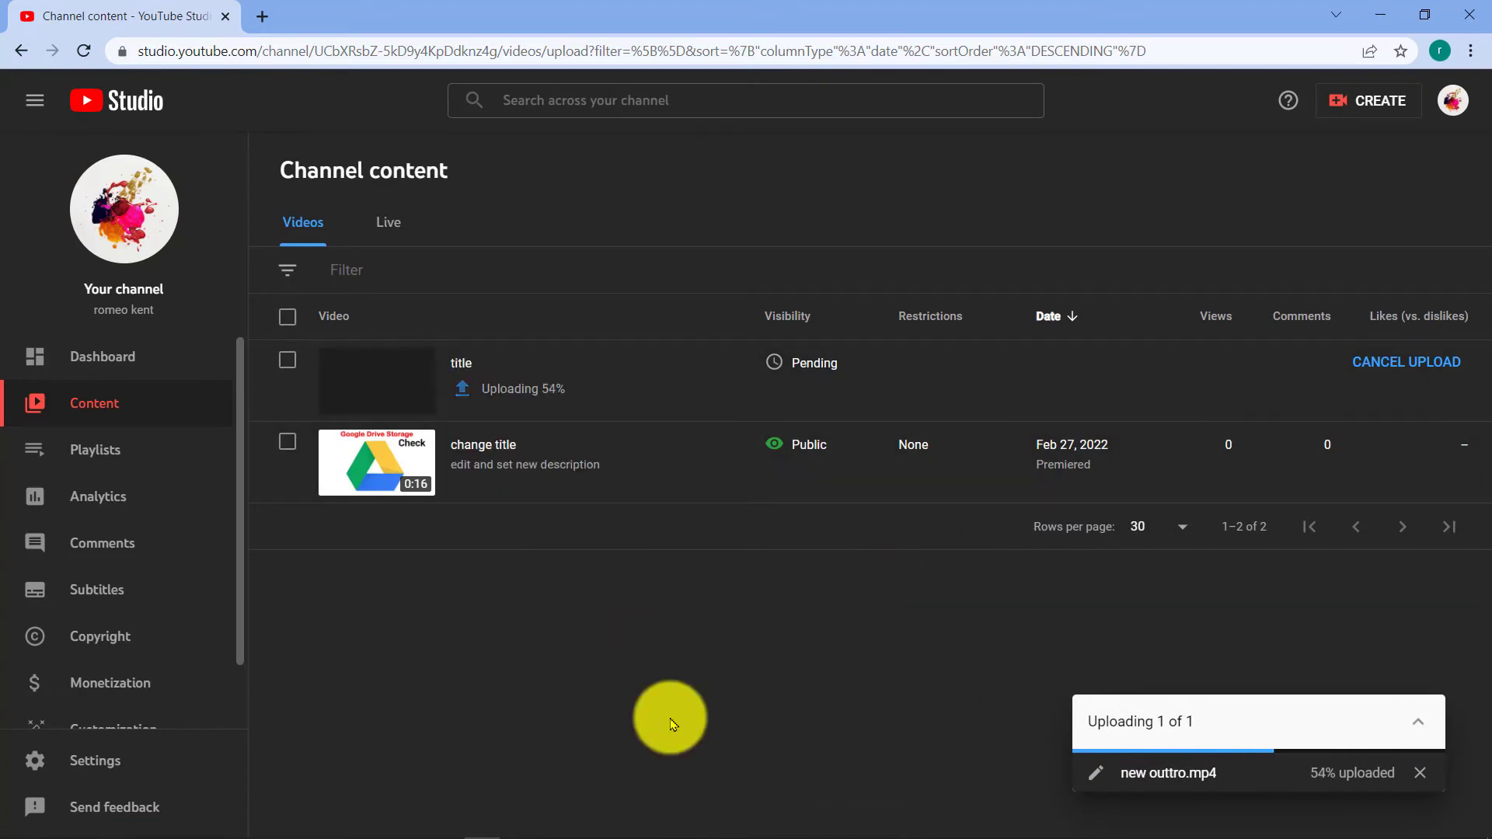
{"action": "left_click", "coordinate": [829, 450]}
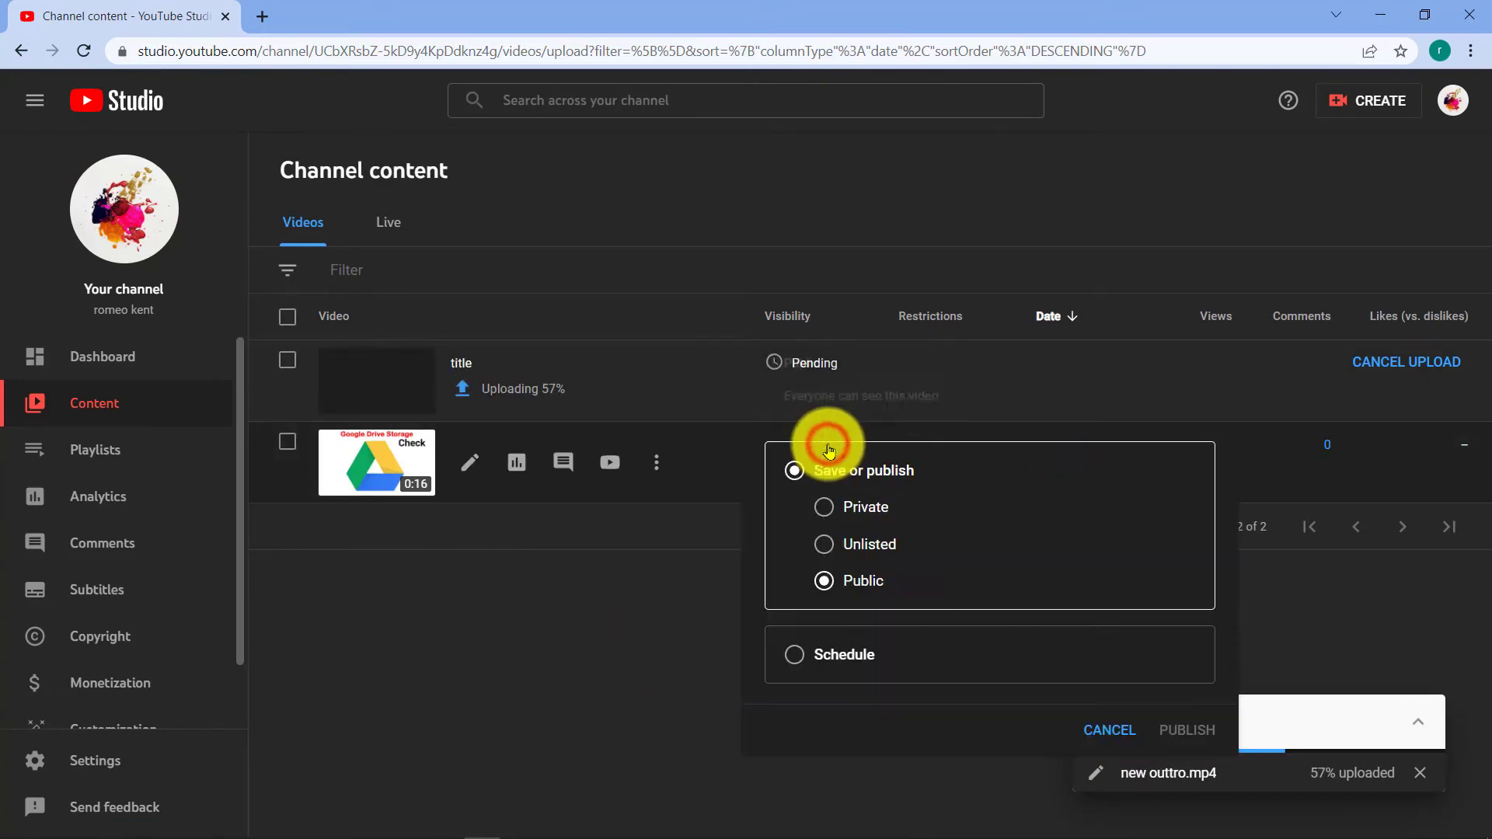
{"action": "left_click", "coordinate": [827, 508]}
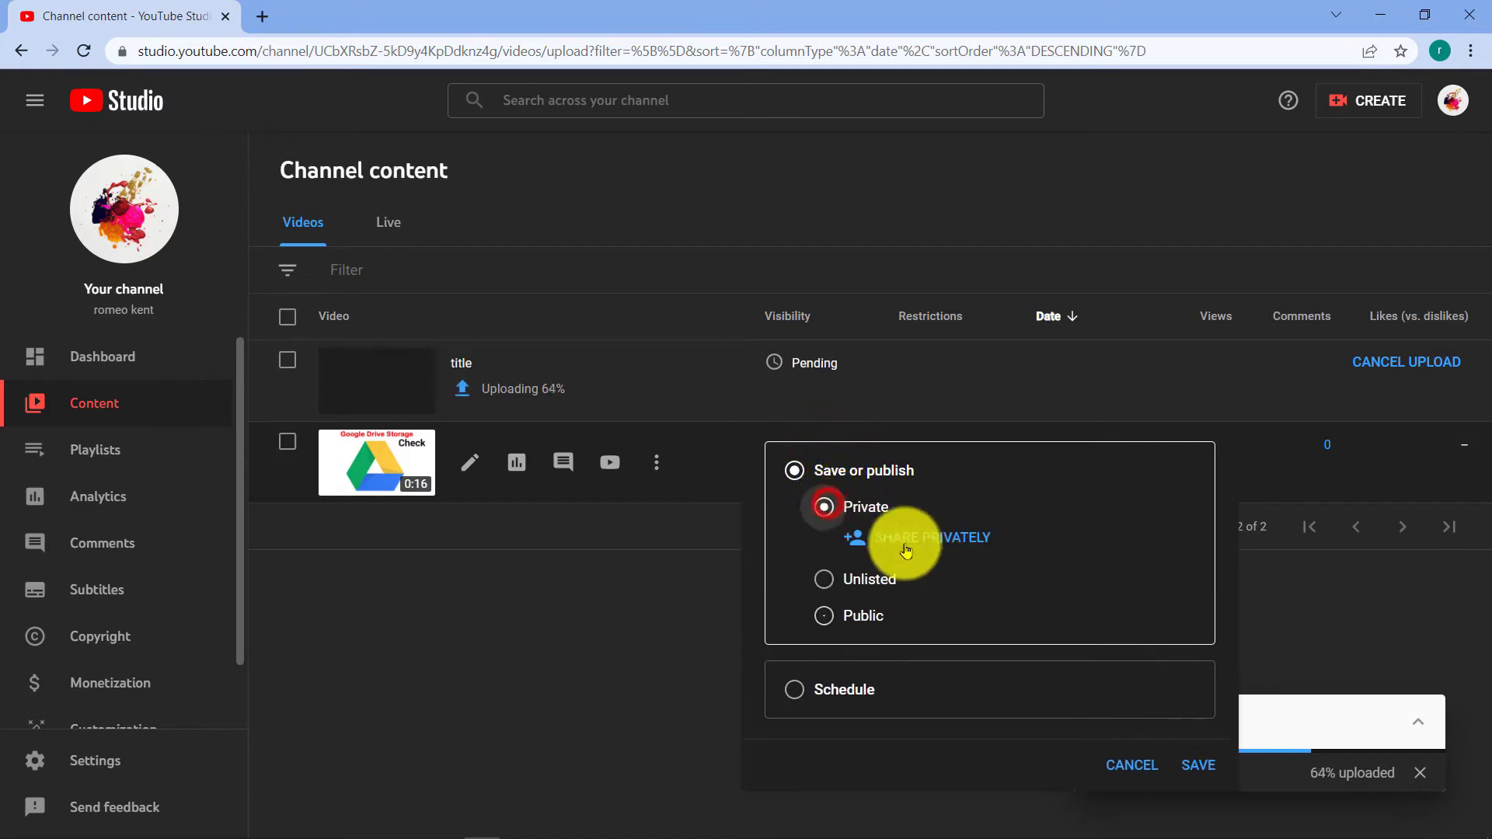
{"action": "left_click", "coordinate": [1198, 766]}
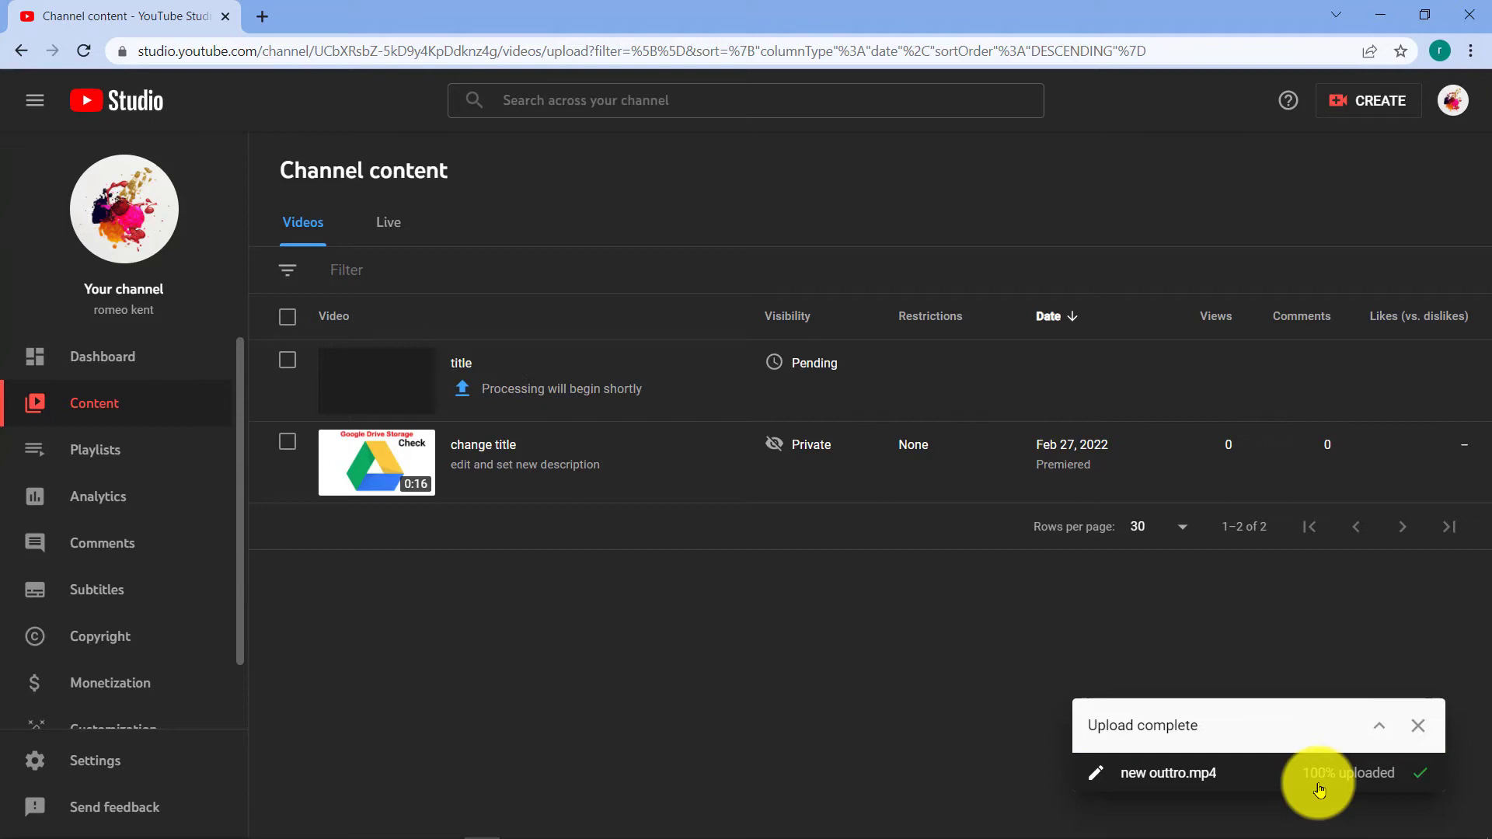
Tick both the 'change title' and 'title' videos so '2 selected' shows.
{"action": "left_click", "coordinate": [1425, 733]}
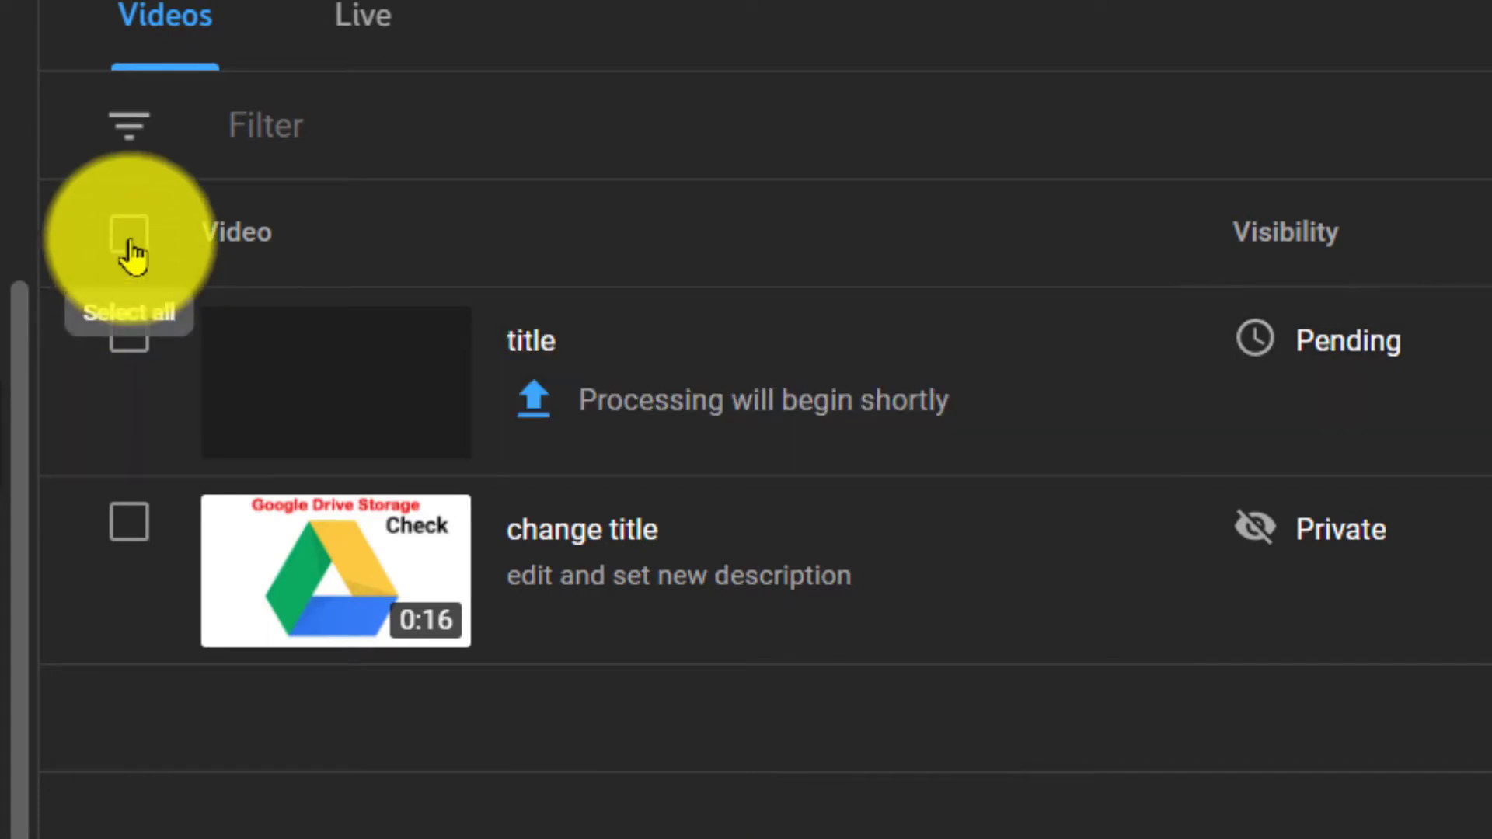
{"action": "left_click", "coordinate": [126, 247]}
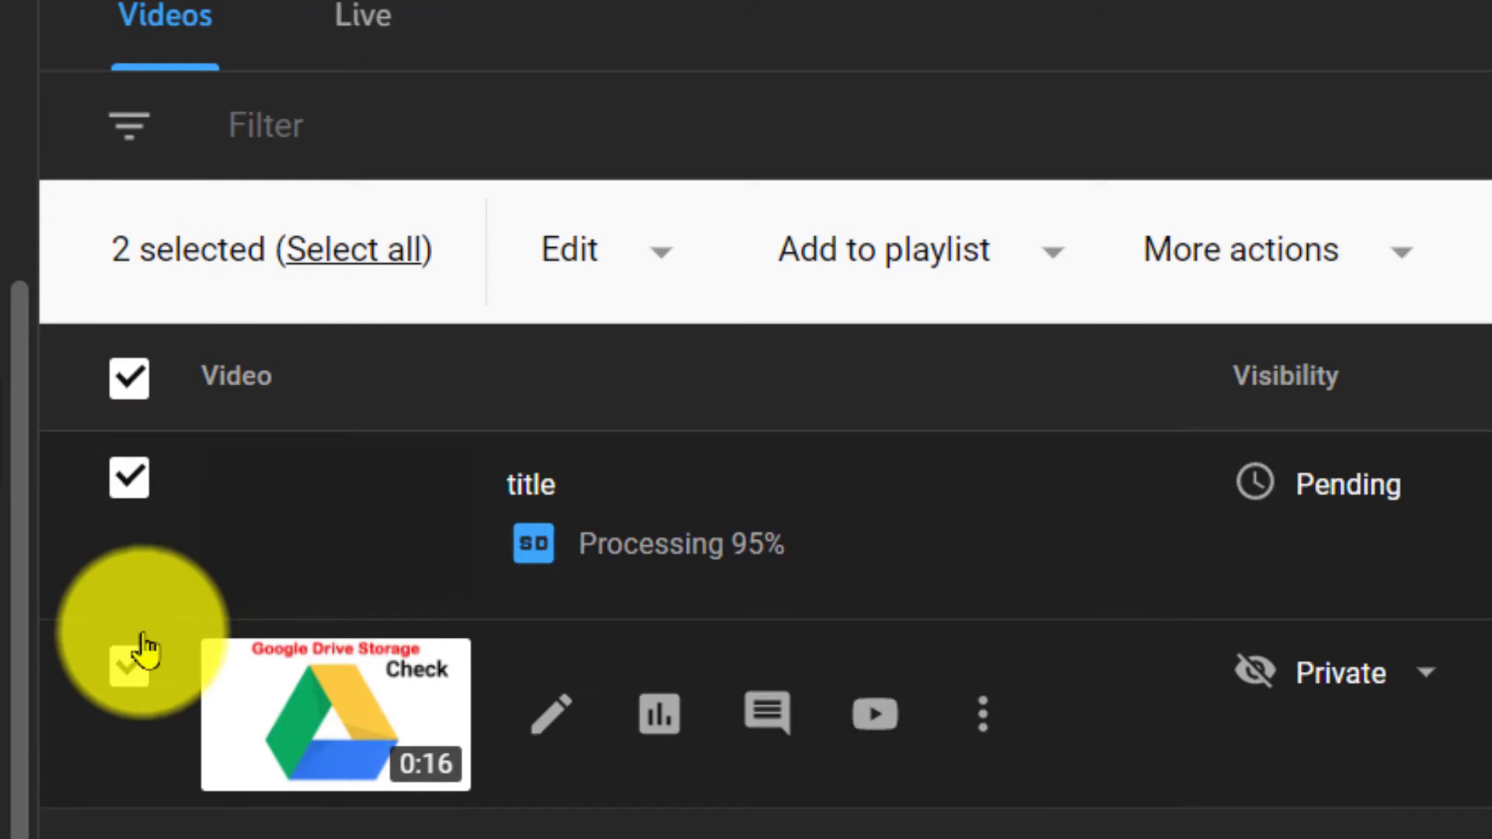
{"action": "left_click", "coordinate": [130, 668]}
{"action": "left_click", "coordinate": [130, 669]}
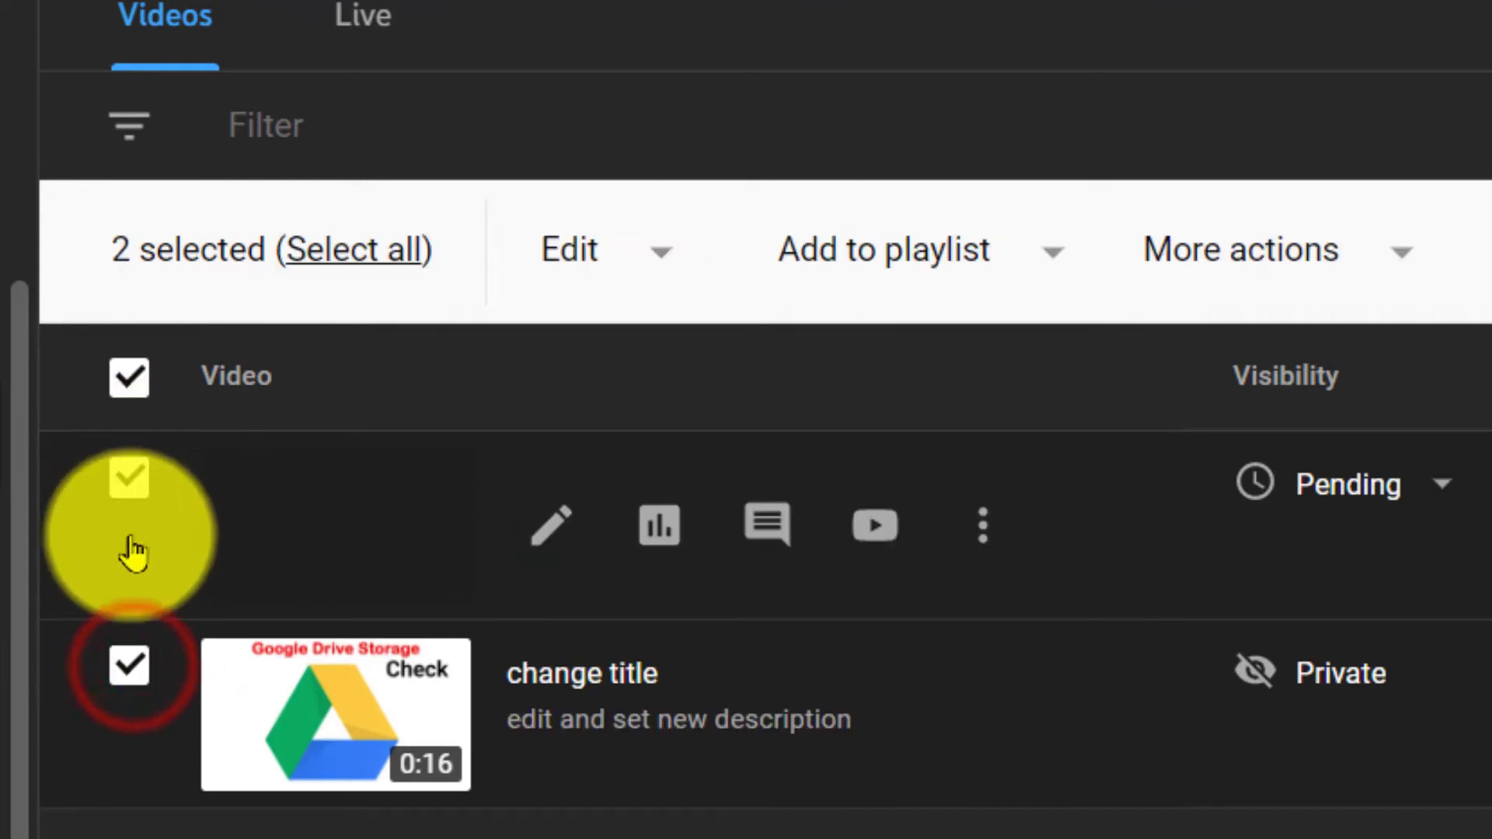
{"action": "left_click", "coordinate": [129, 478]}
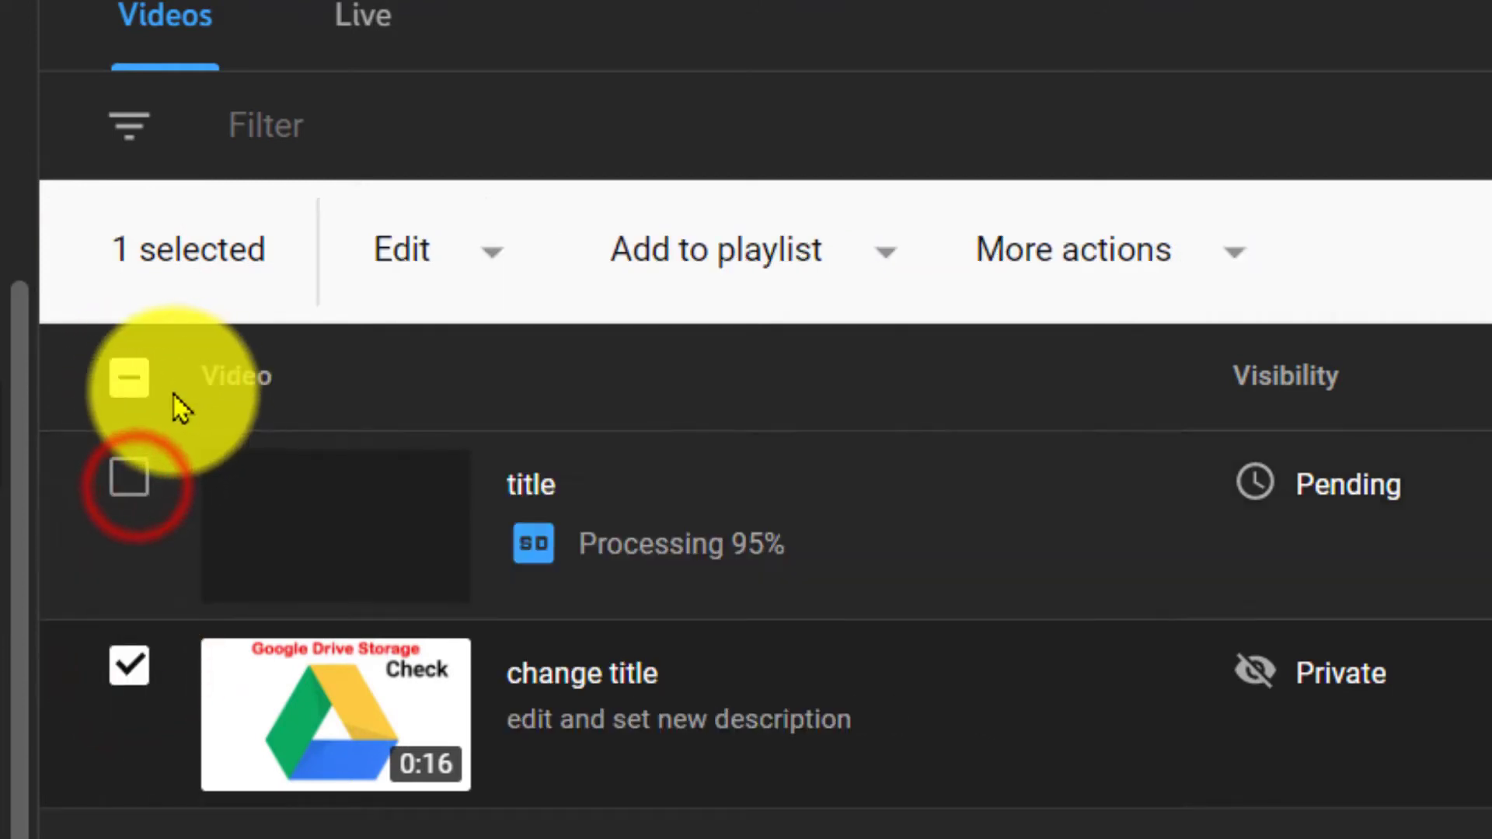
{"action": "left_click", "coordinate": [128, 380]}
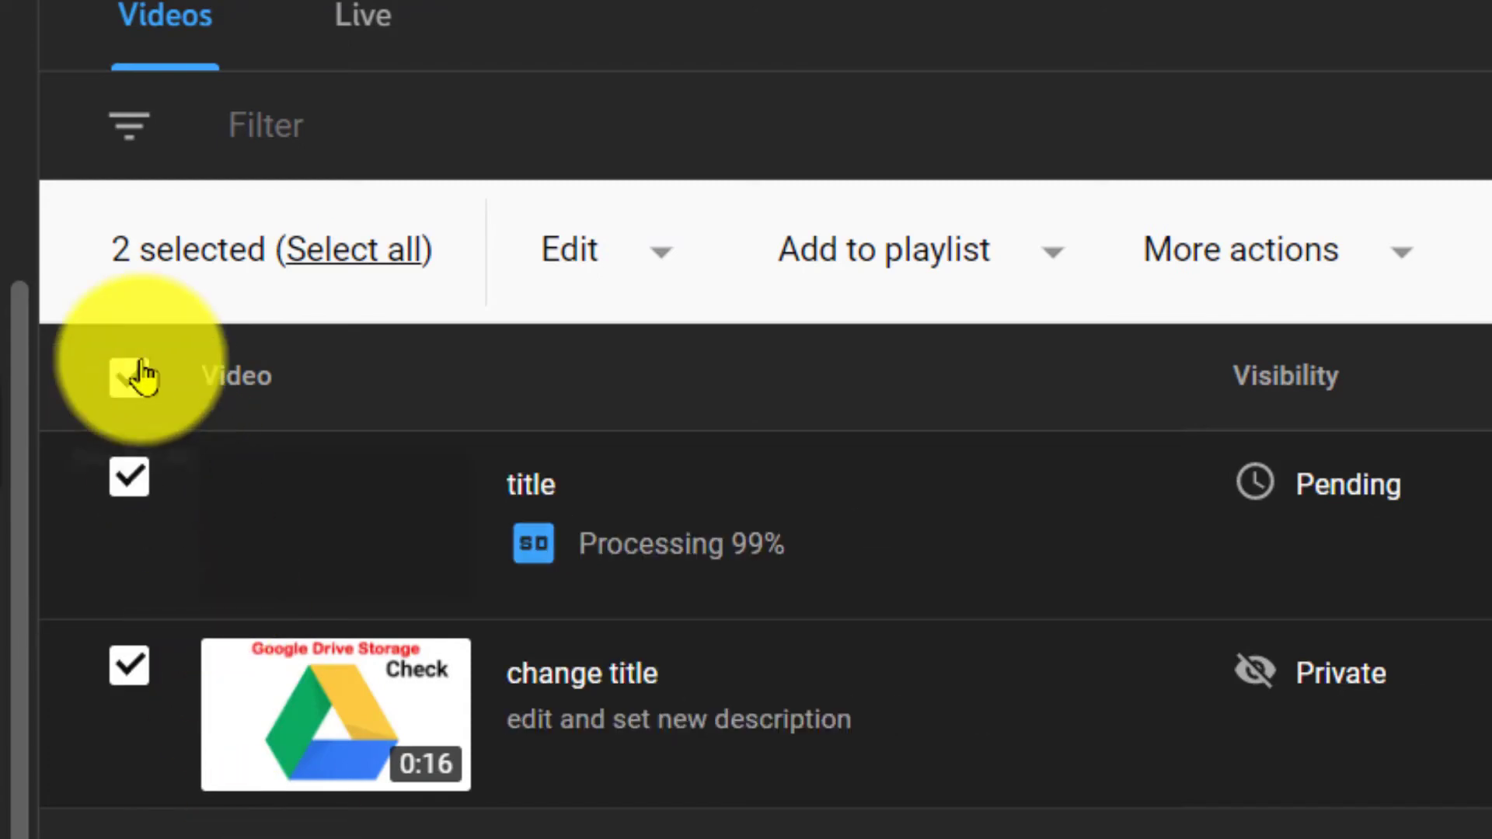
{"action": "left_click", "coordinate": [140, 377]}
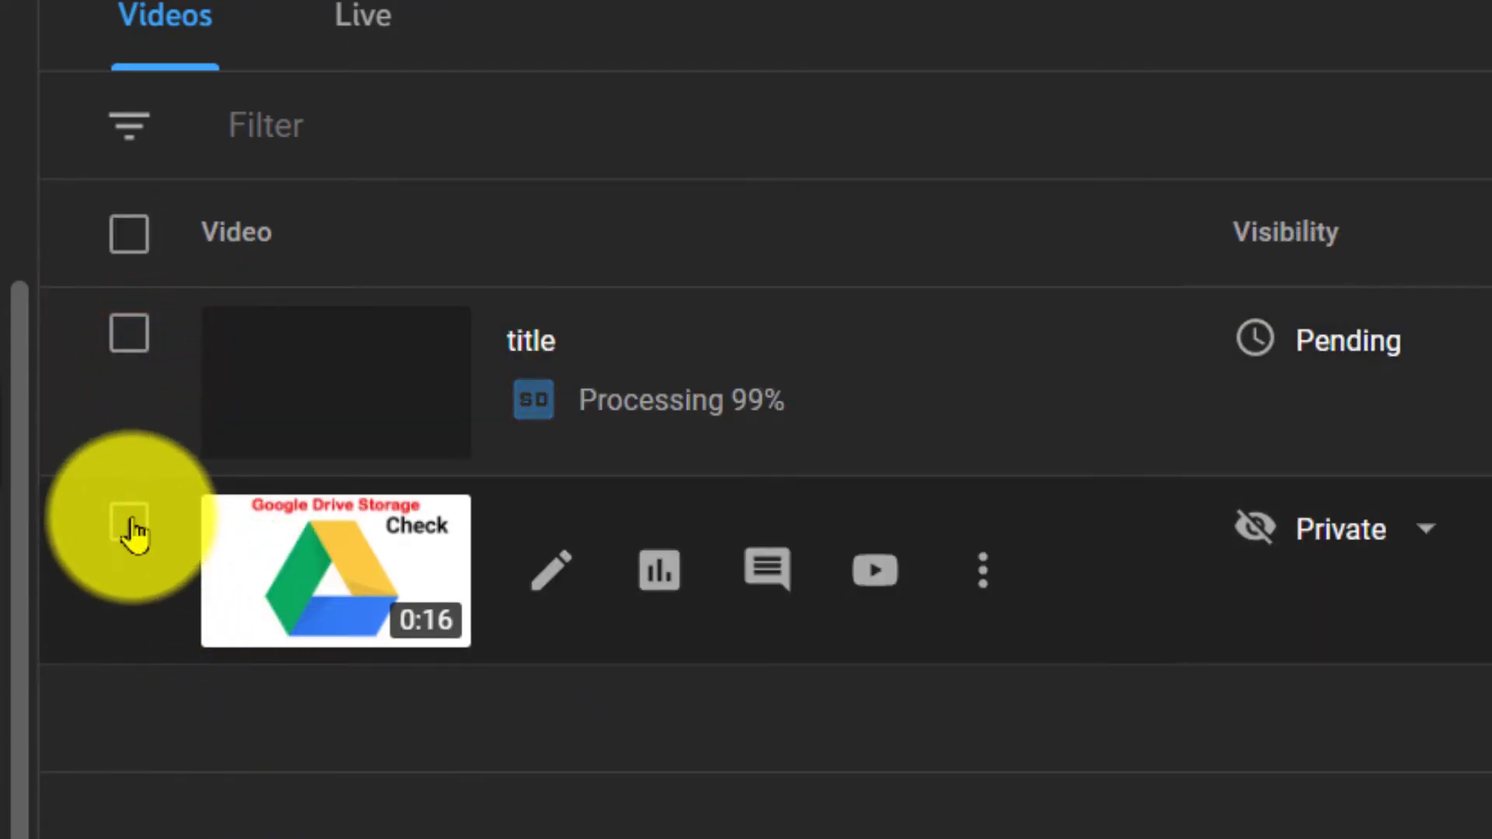
{"action": "left_click", "coordinate": [132, 533]}
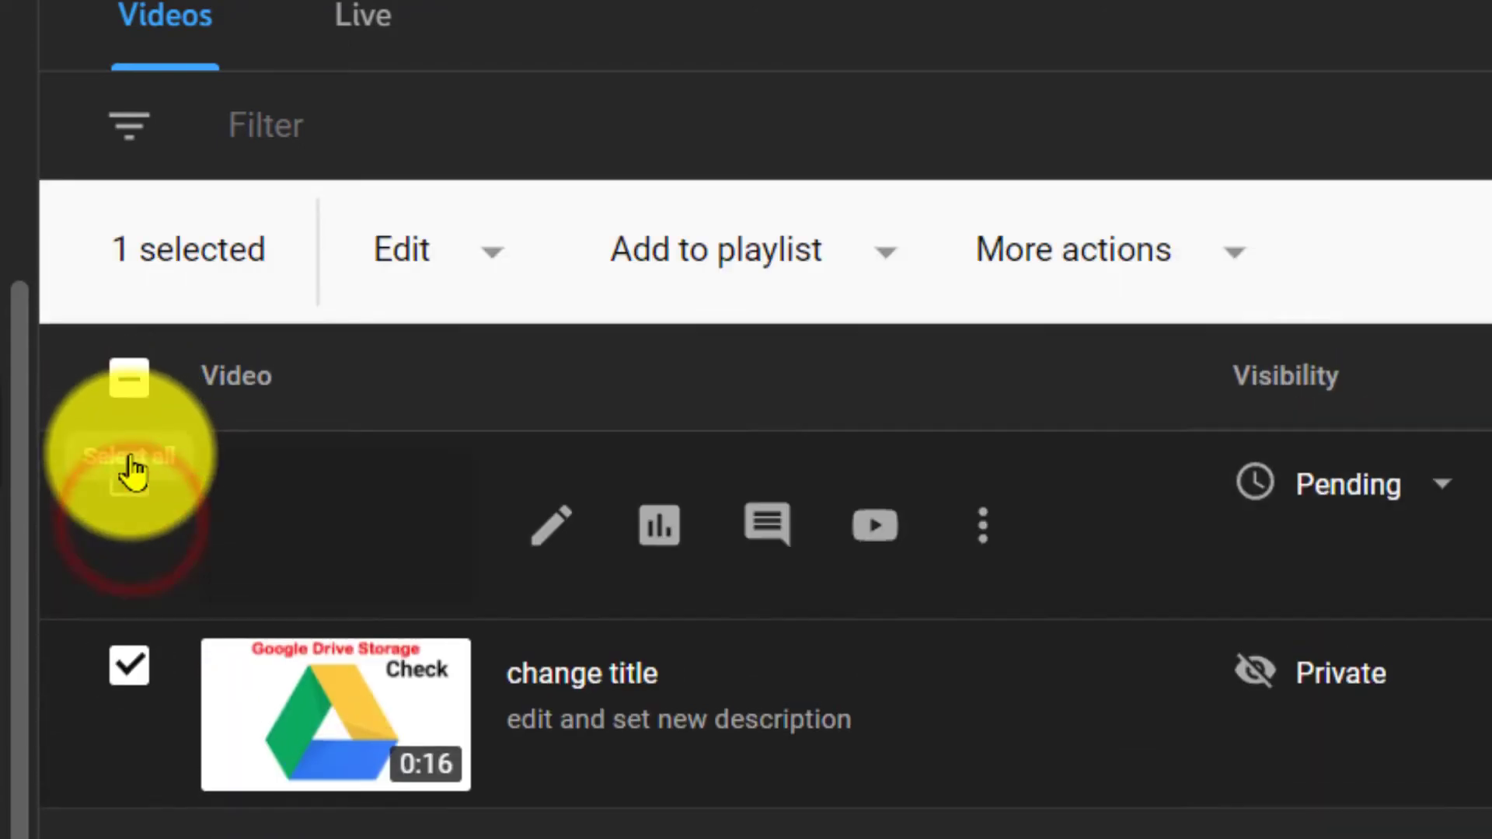
{"action": "left_click", "coordinate": [132, 483]}
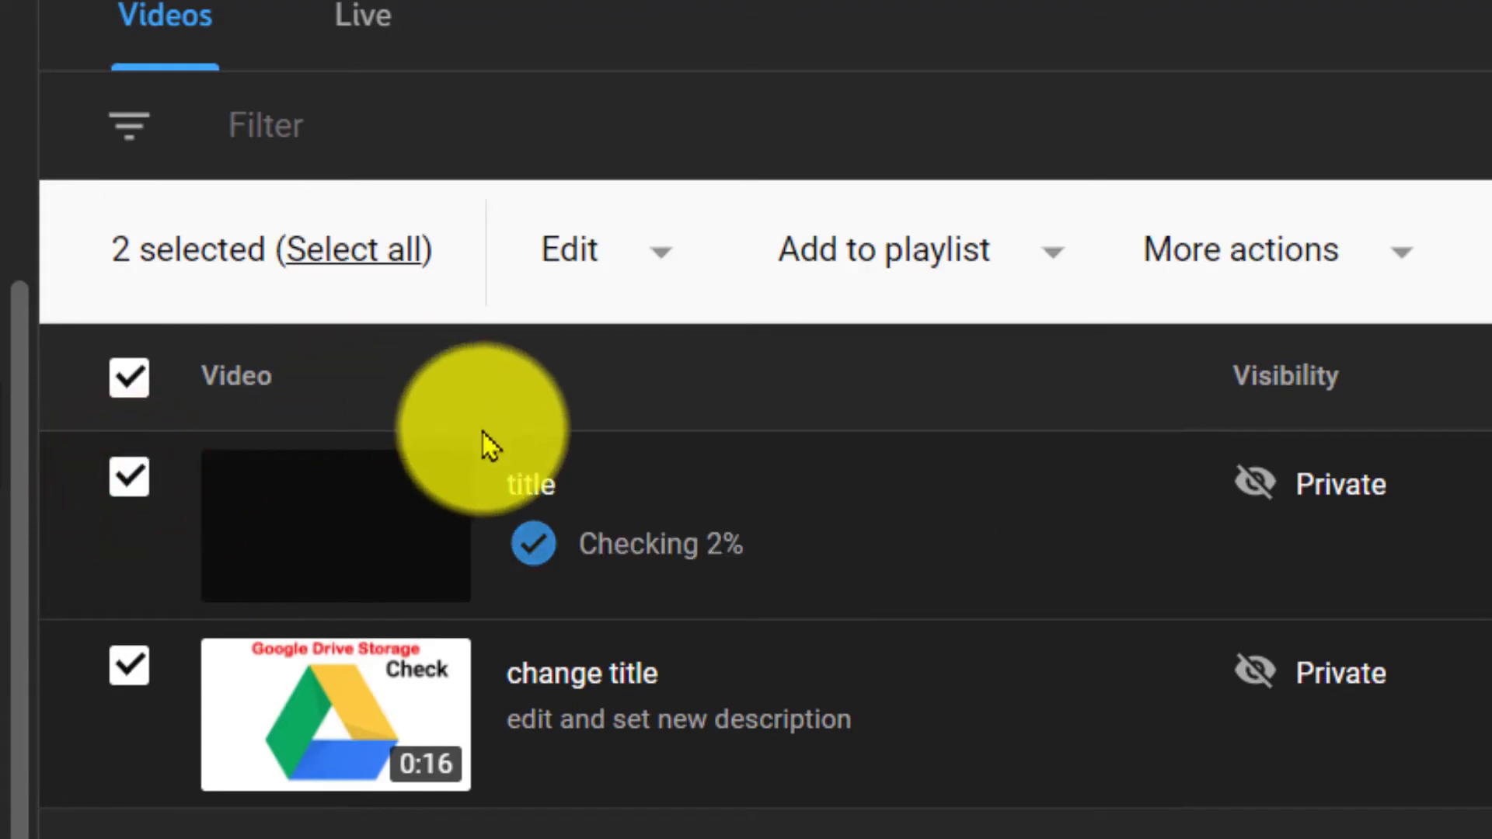
{"action": "left_click", "coordinate": [681, 256]}
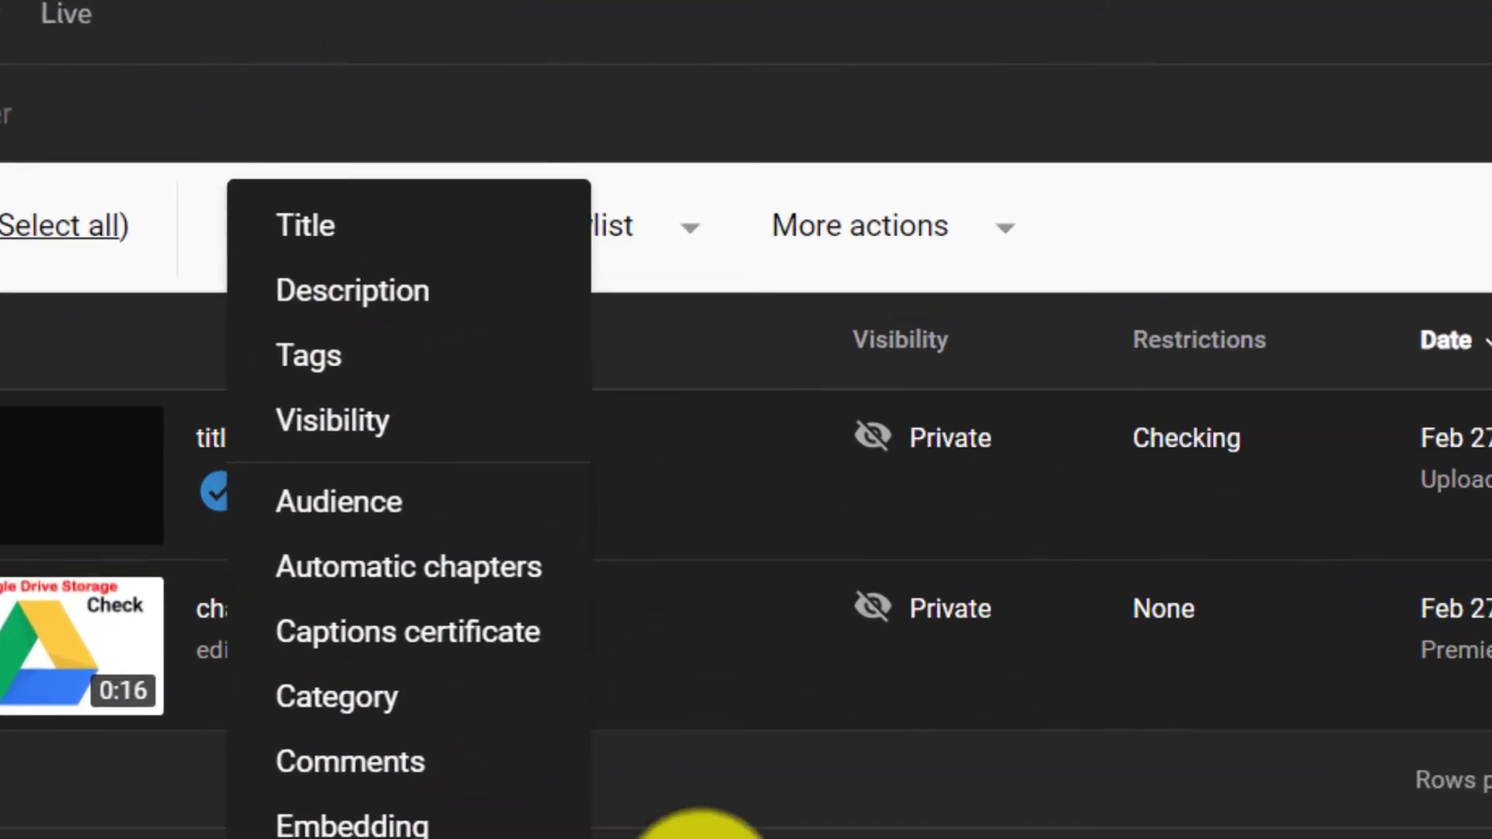
{"action": "left_click", "coordinate": [816, 352]}
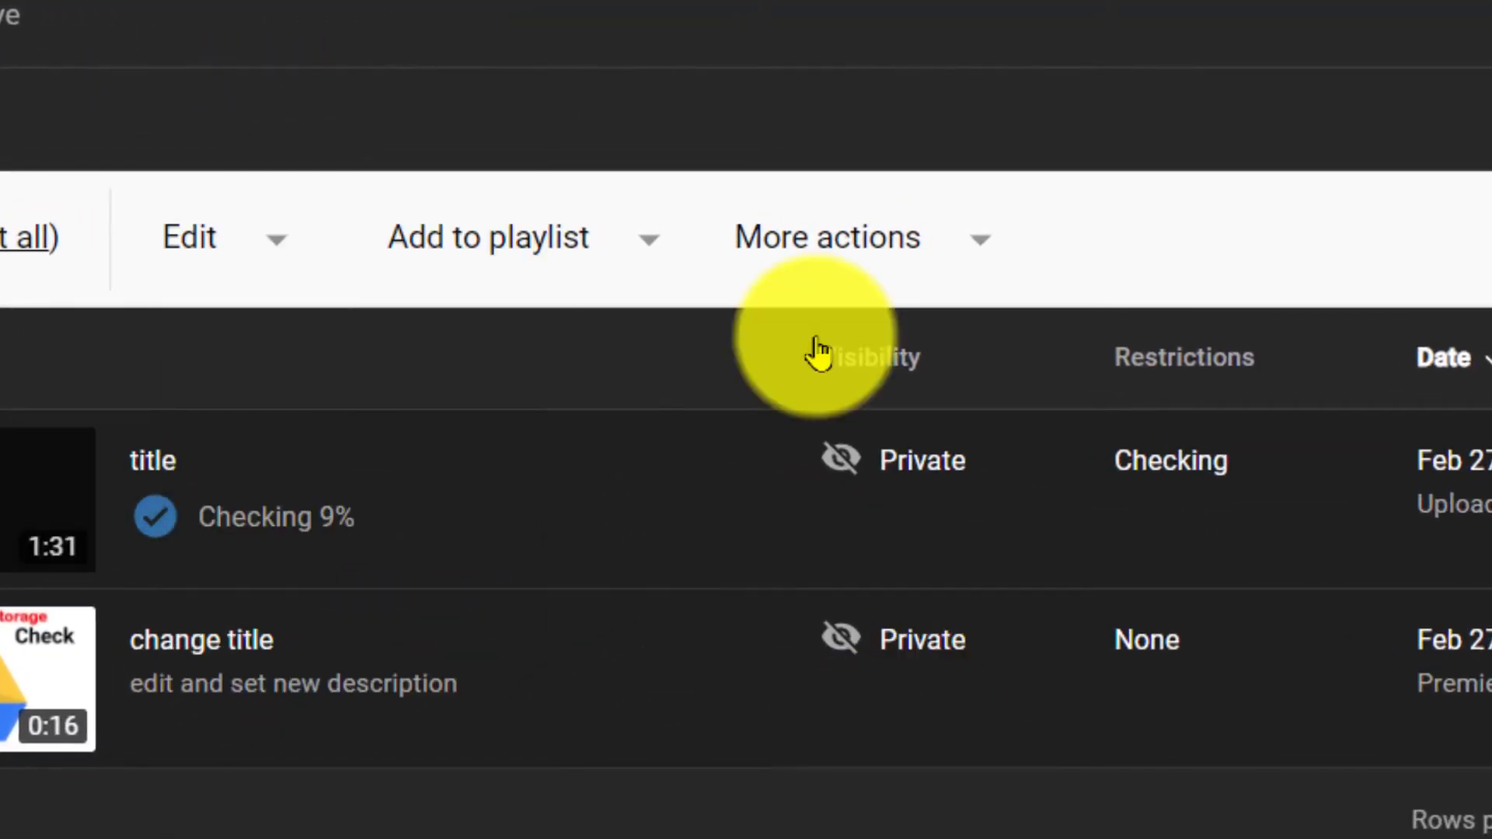
{"action": "left_click", "coordinate": [866, 249]}
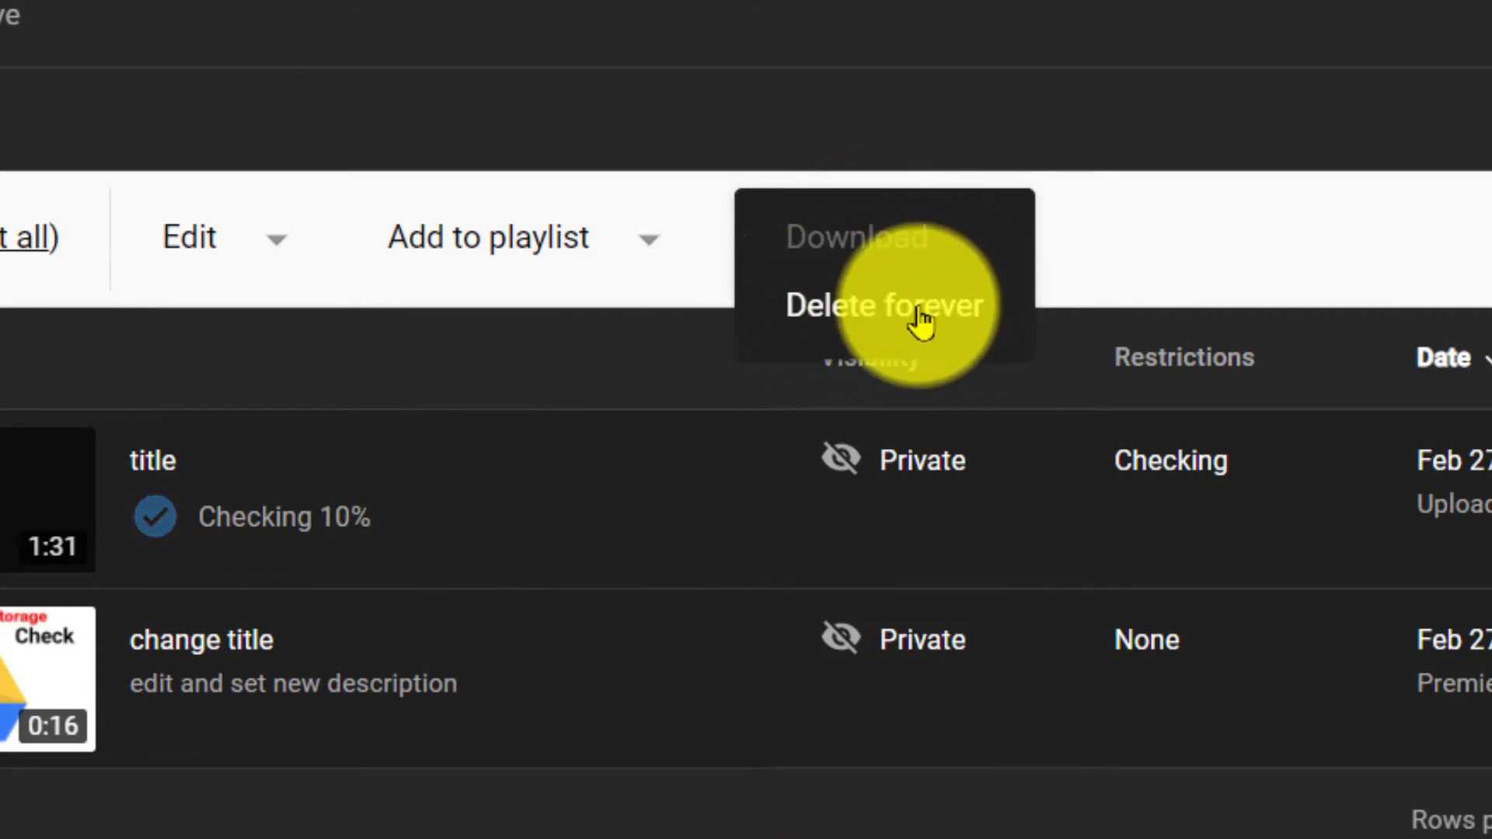
{"action": "left_click", "coordinate": [994, 125]}
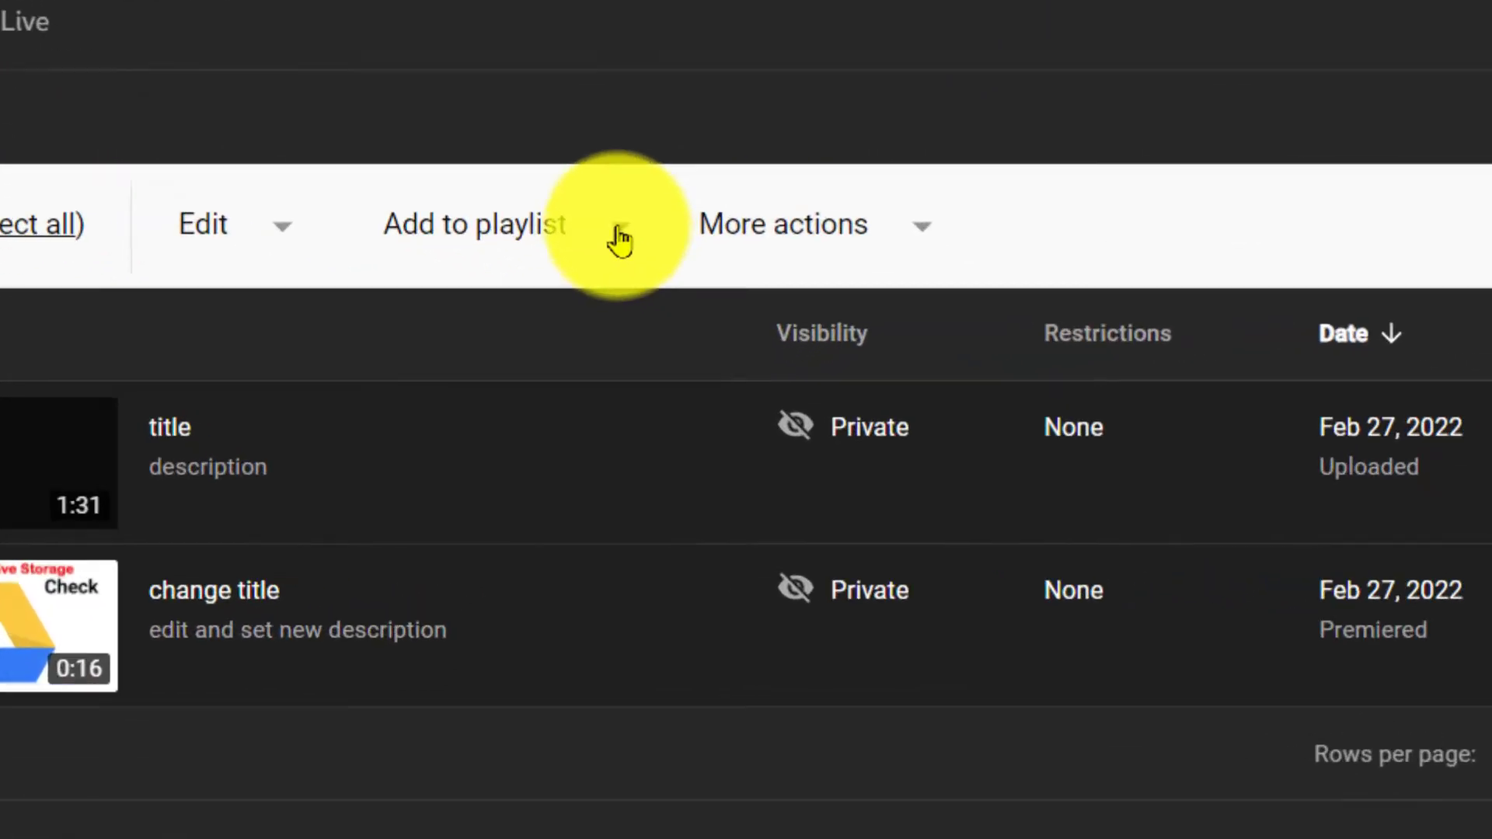
Add both selected videos to the 'new' playlist, leaving 'kwigisha' unticked, and save.
{"action": "left_click", "coordinate": [577, 177]}
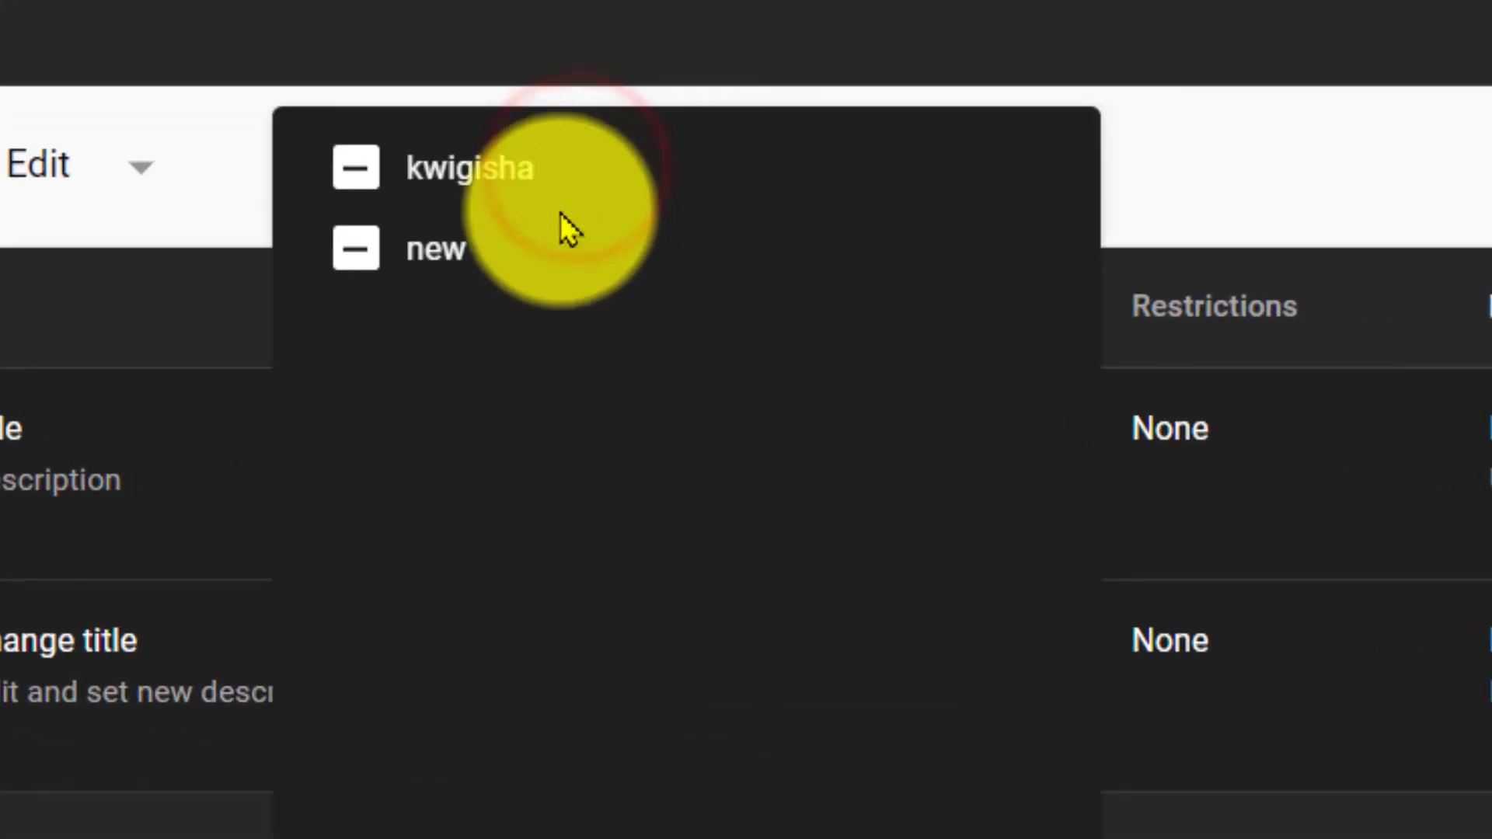
{"action": "left_click", "coordinate": [356, 249]}
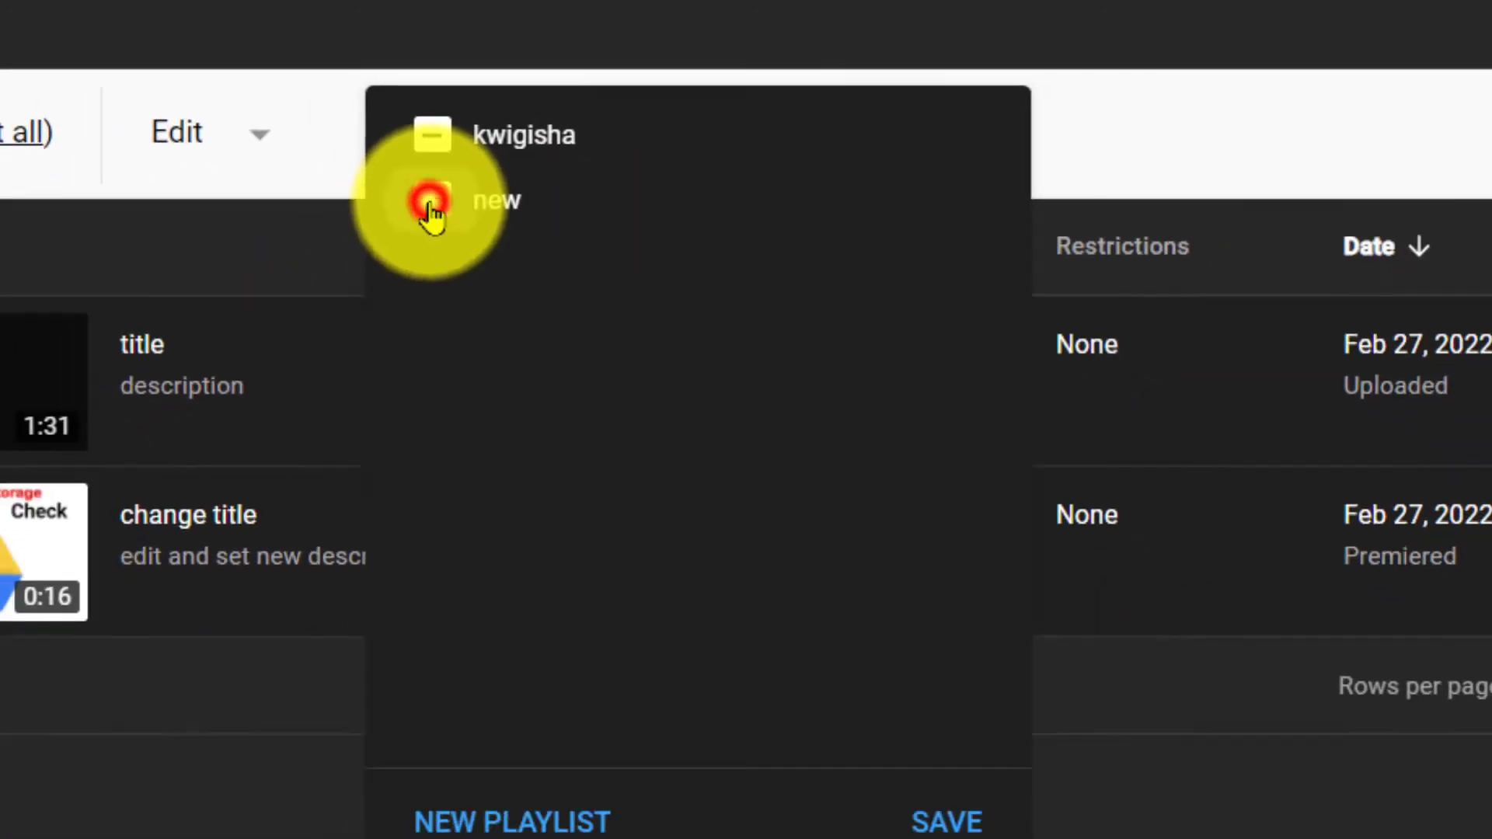
{"action": "left_click", "coordinate": [356, 167]}
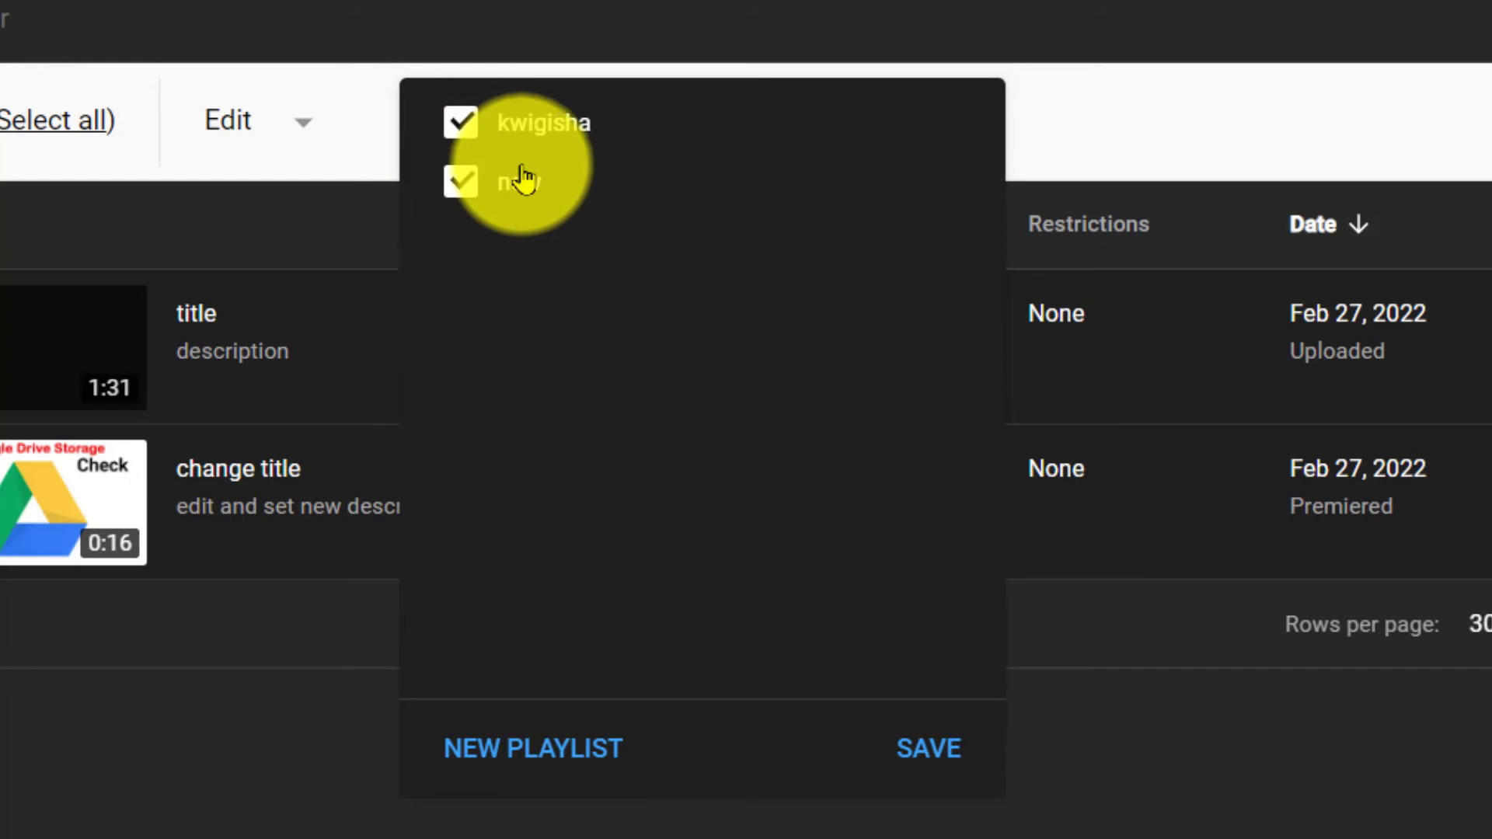
{"action": "left_click", "coordinate": [460, 122]}
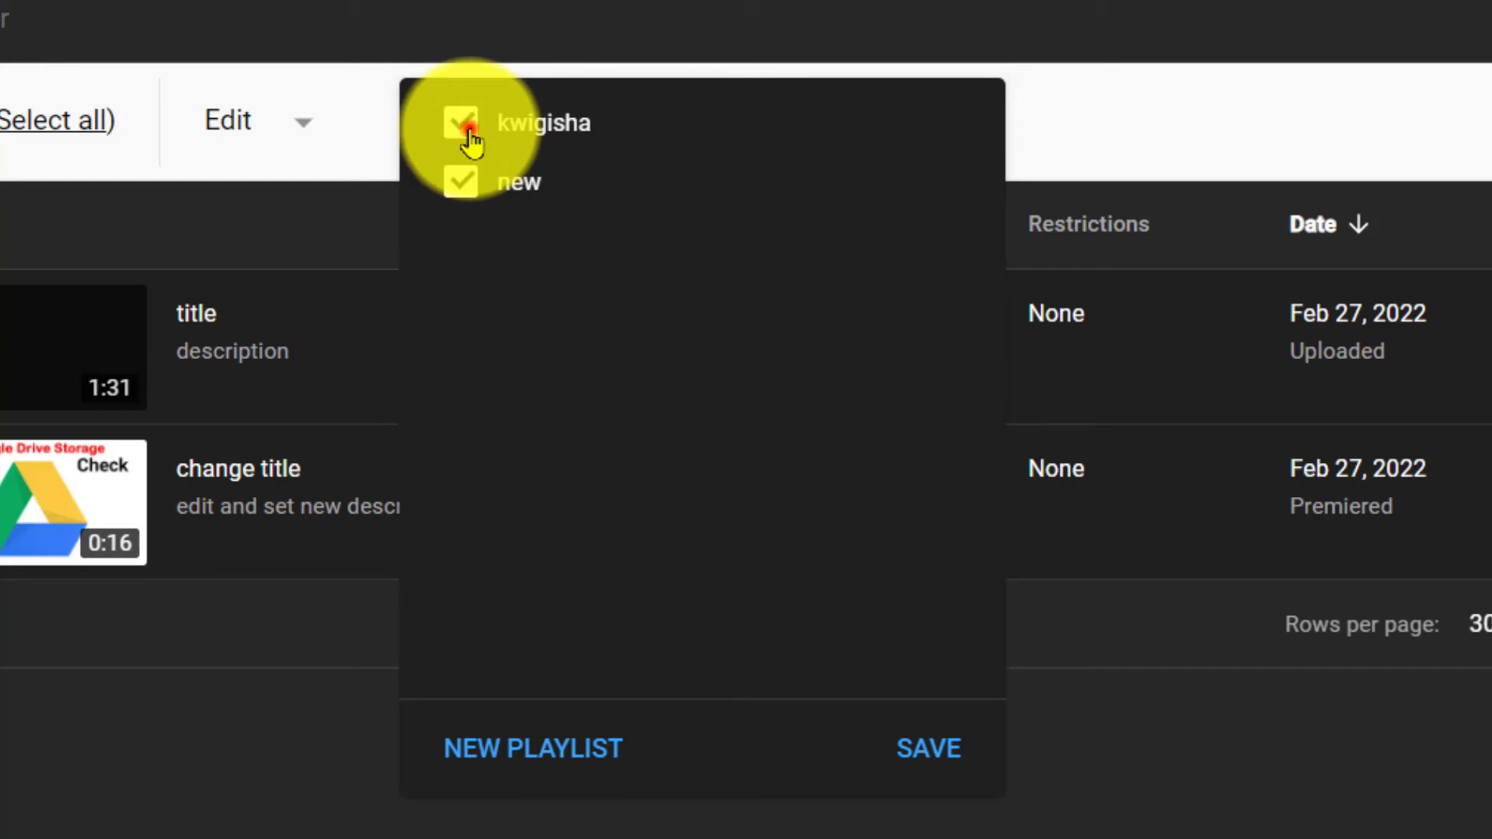
{"action": "left_click", "coordinate": [931, 748]}
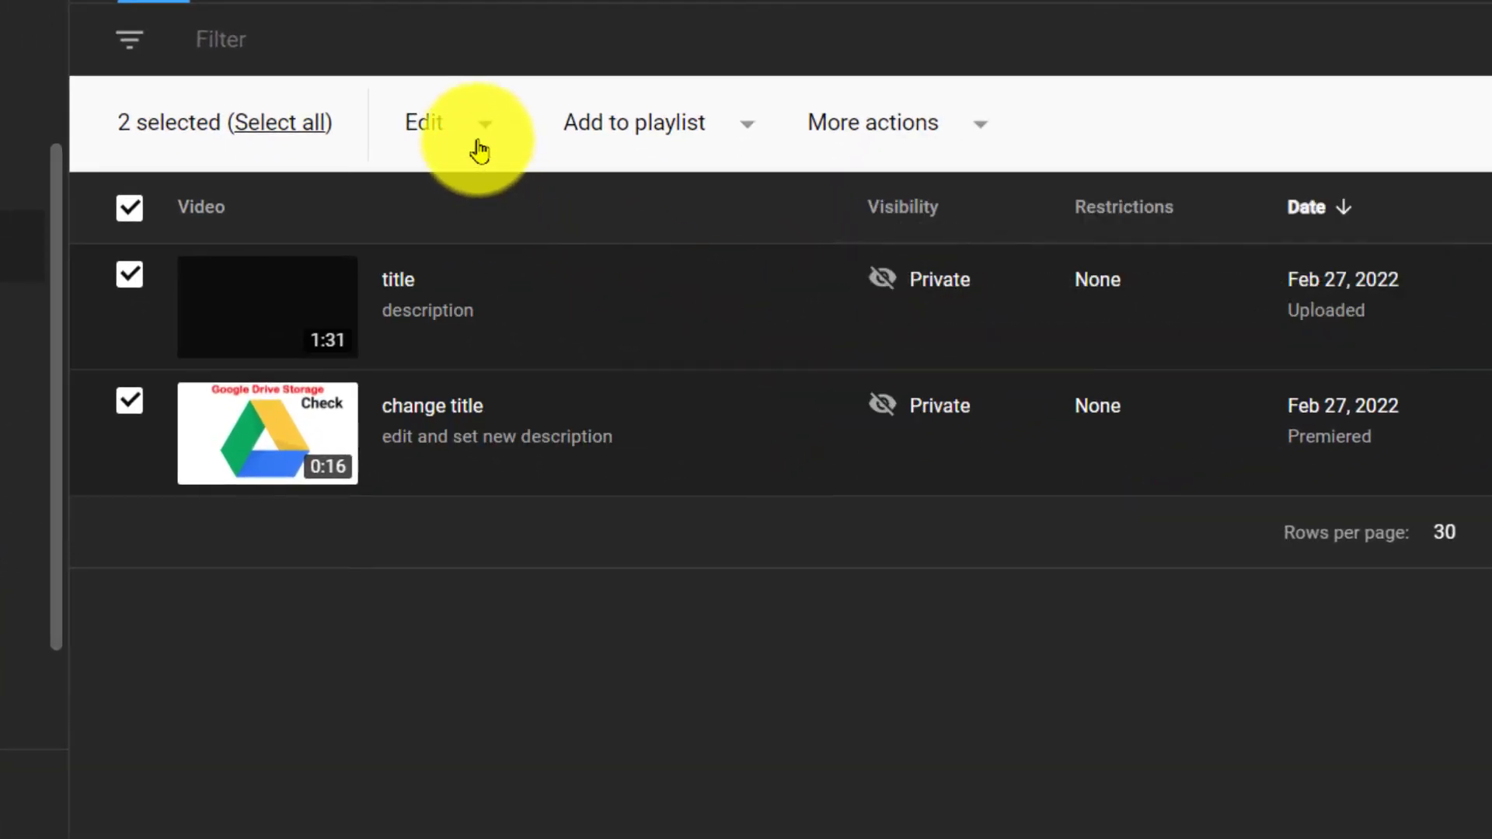
Bulk-edit the selected videos' visibility from Private to Public and apply it.
{"action": "left_click", "coordinate": [479, 150]}
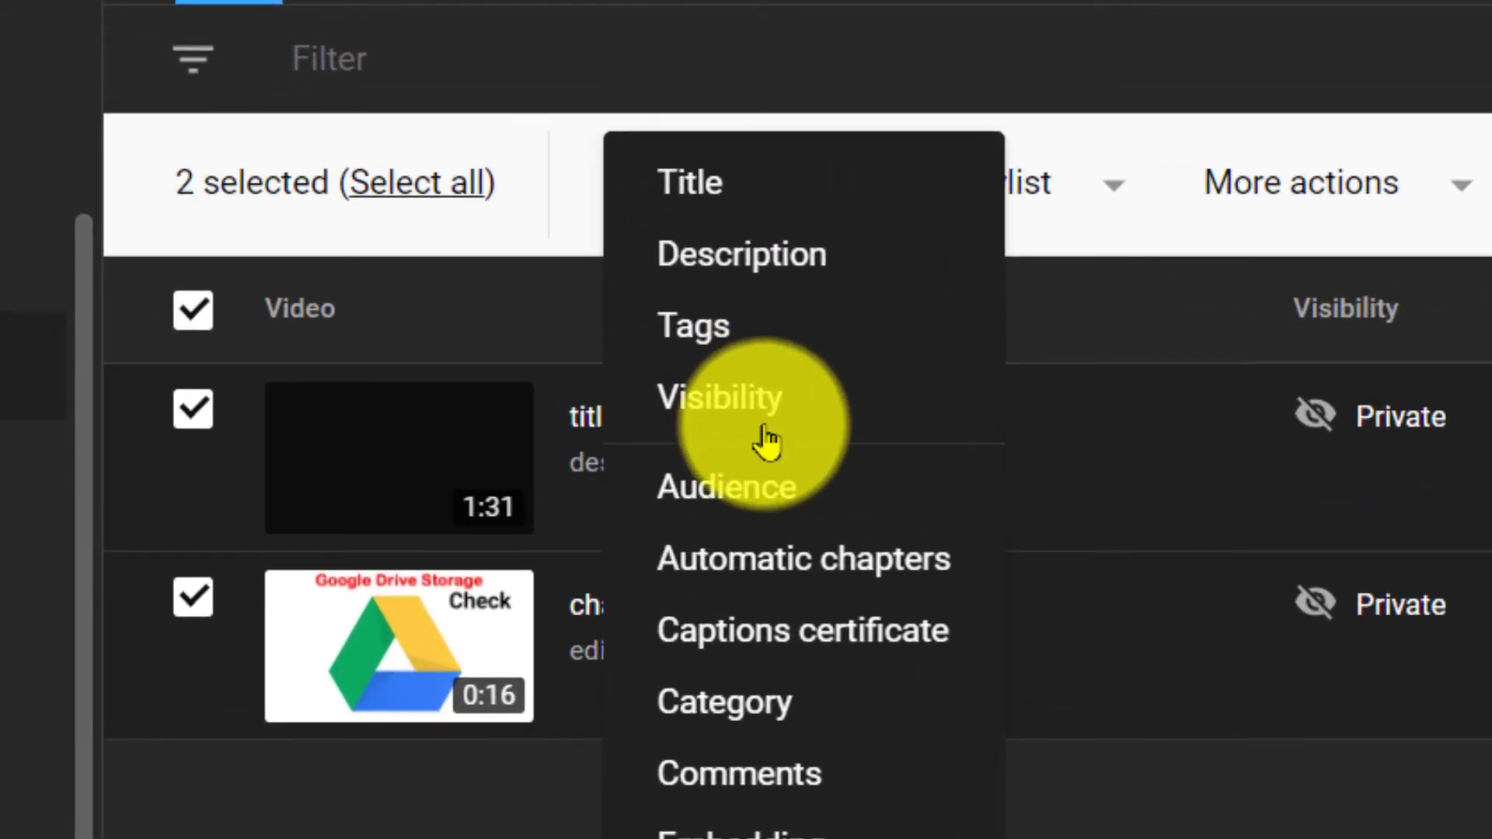
{"action": "left_click", "coordinate": [768, 438]}
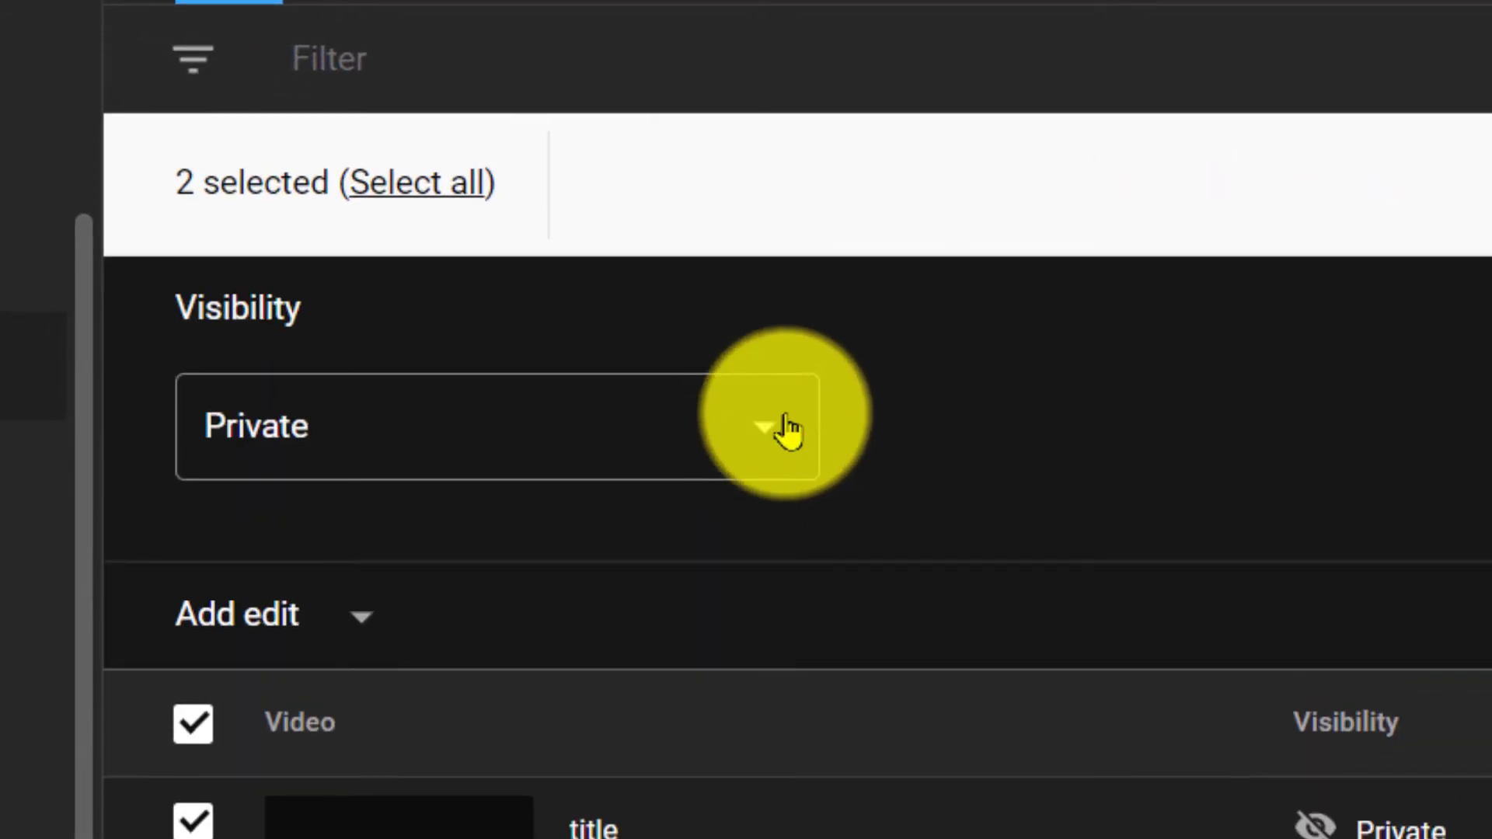
{"action": "left_click", "coordinate": [768, 445]}
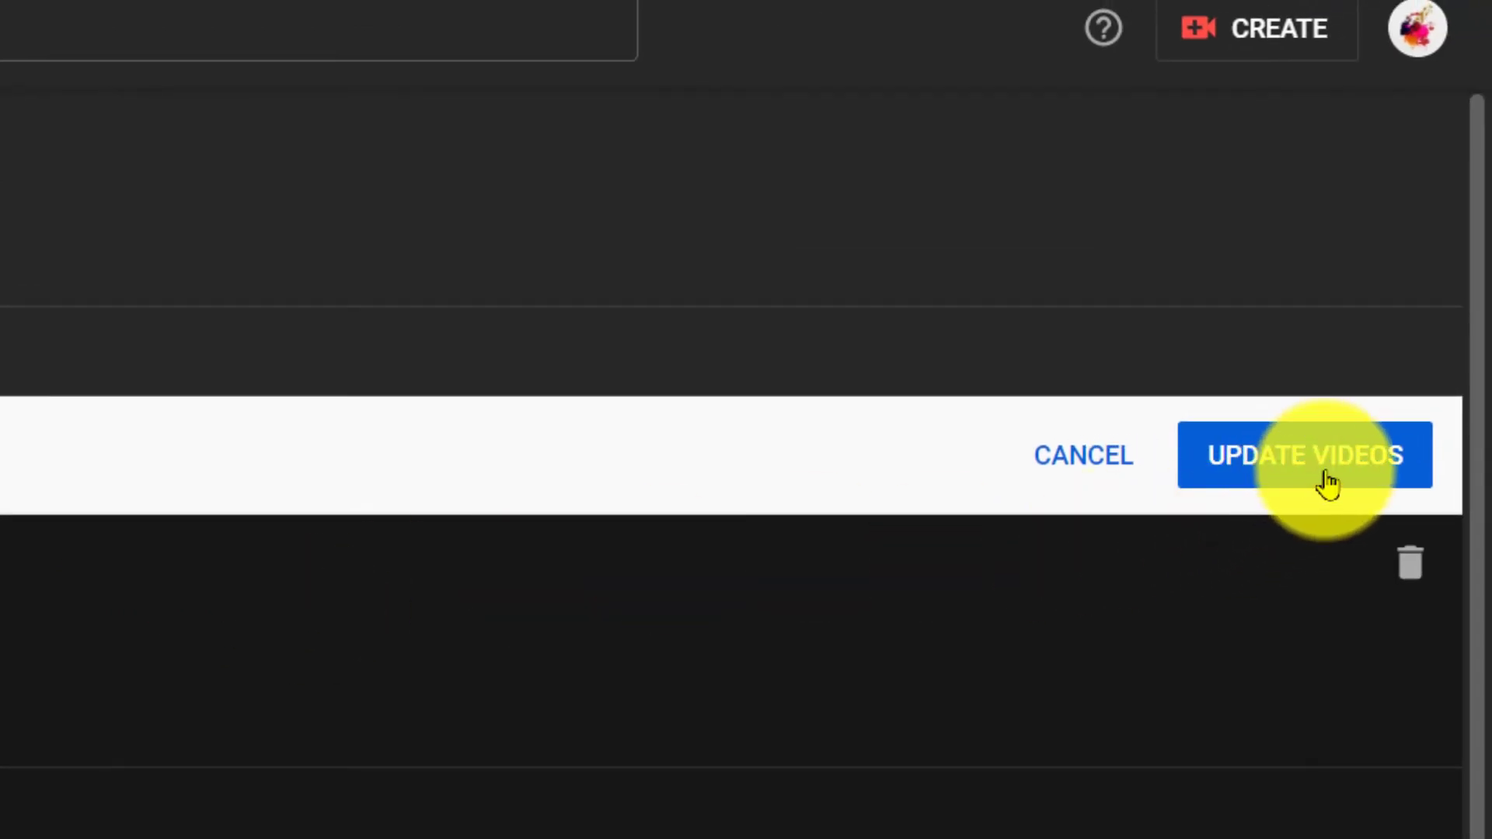
{"action": "left_click", "coordinate": [1328, 483]}
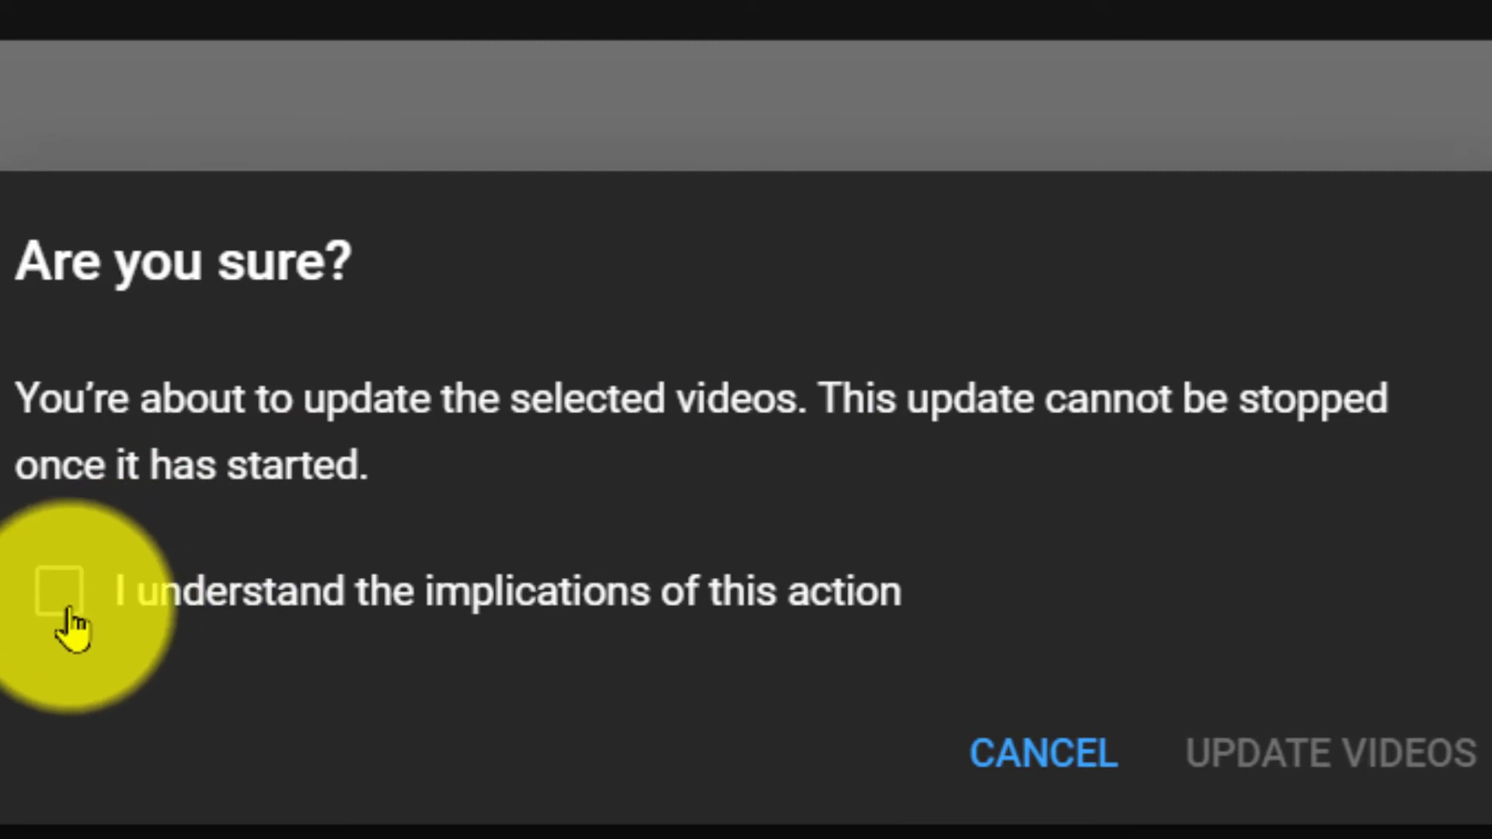
Acknowledge the cannot-be-stopped warning and confirm the Public visibility update.
{"action": "left_click", "coordinate": [66, 615]}
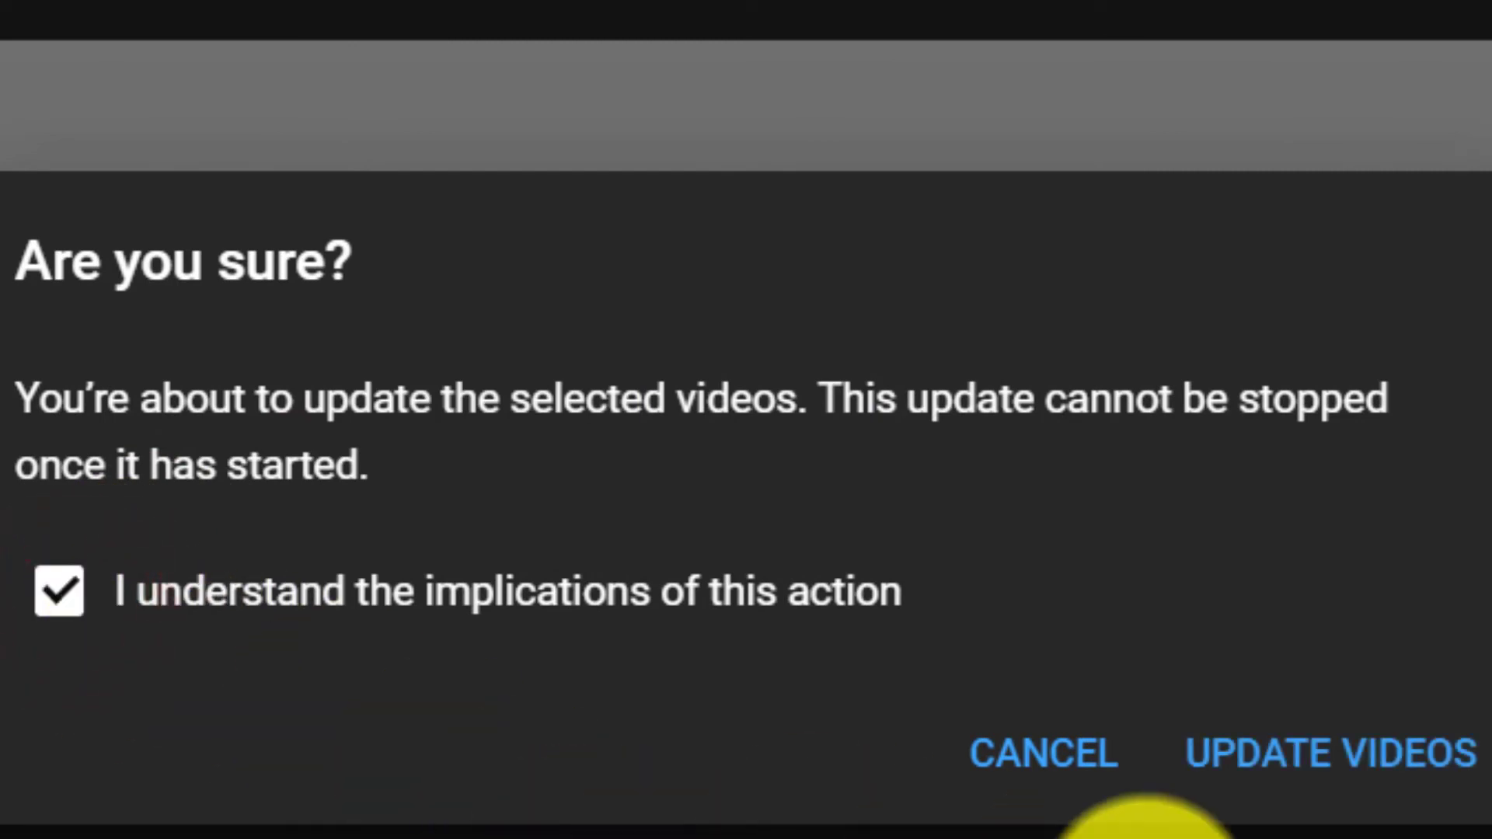
{"action": "left_click", "coordinate": [1353, 783]}
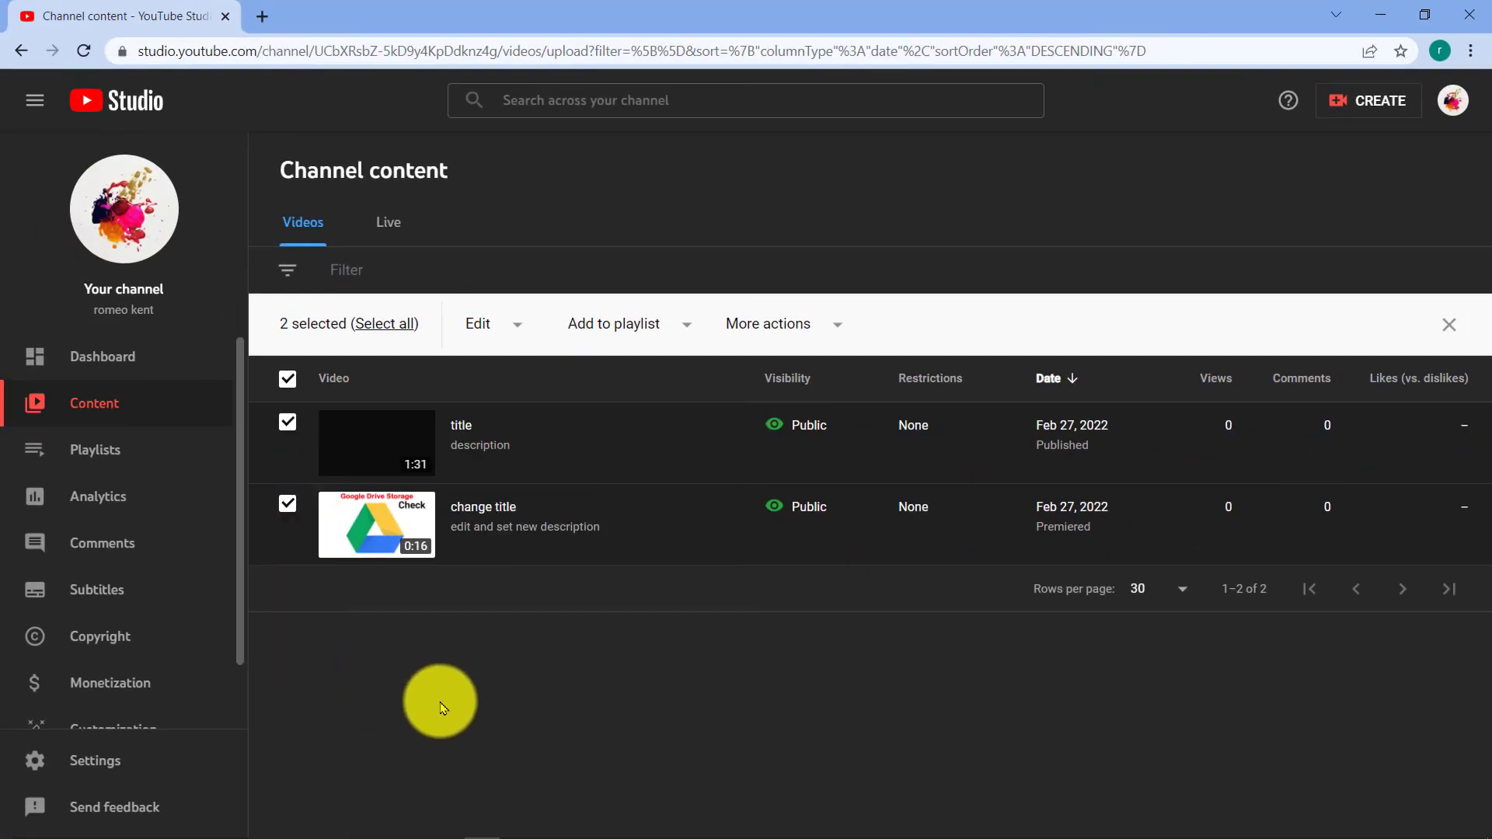
Deselect both videos and close the Chrome window.
{"action": "left_click", "coordinate": [289, 378]}
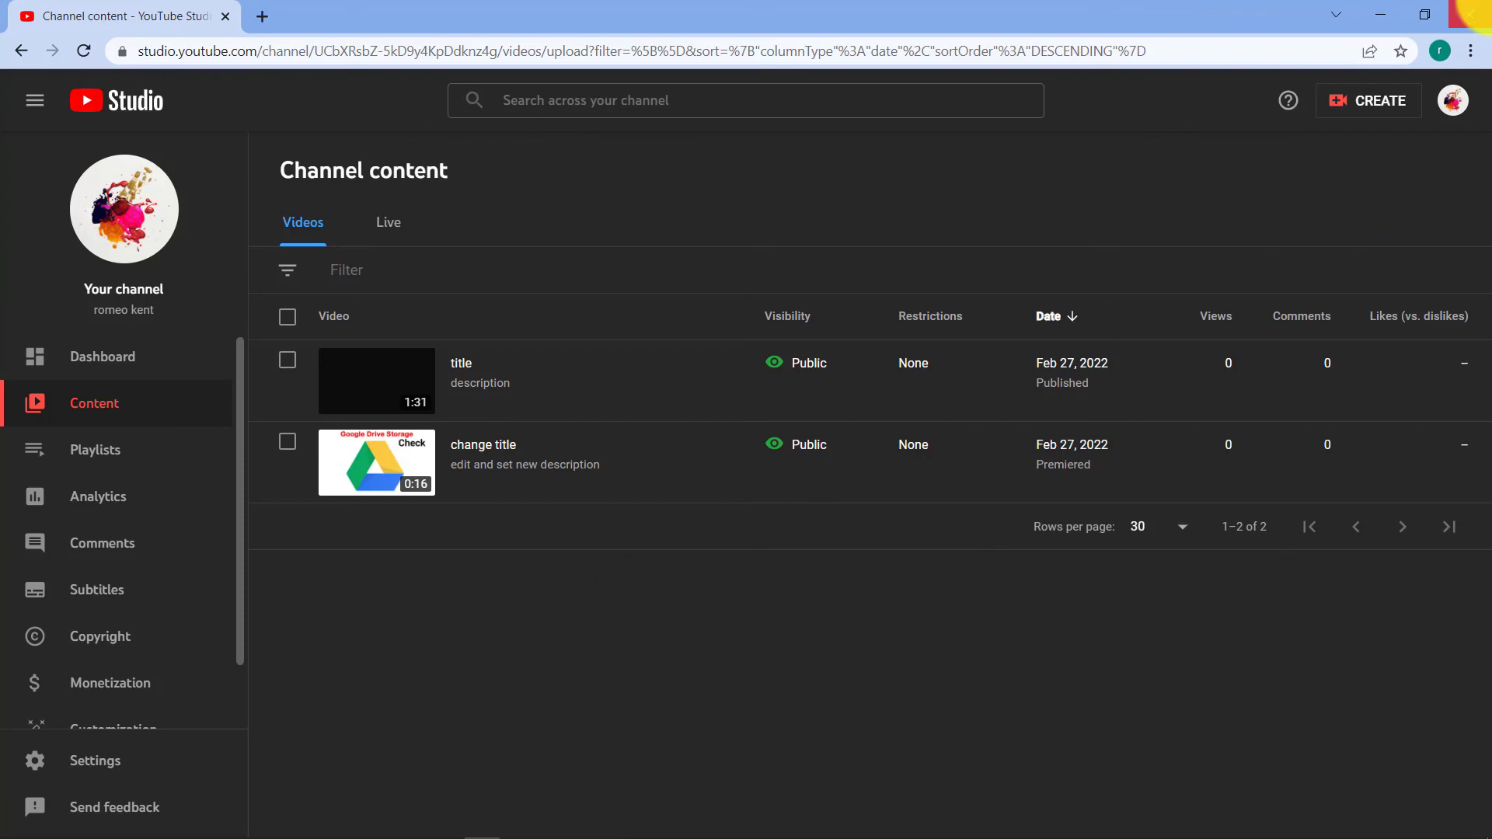
{"action": "left_click", "coordinate": [1469, 13]}
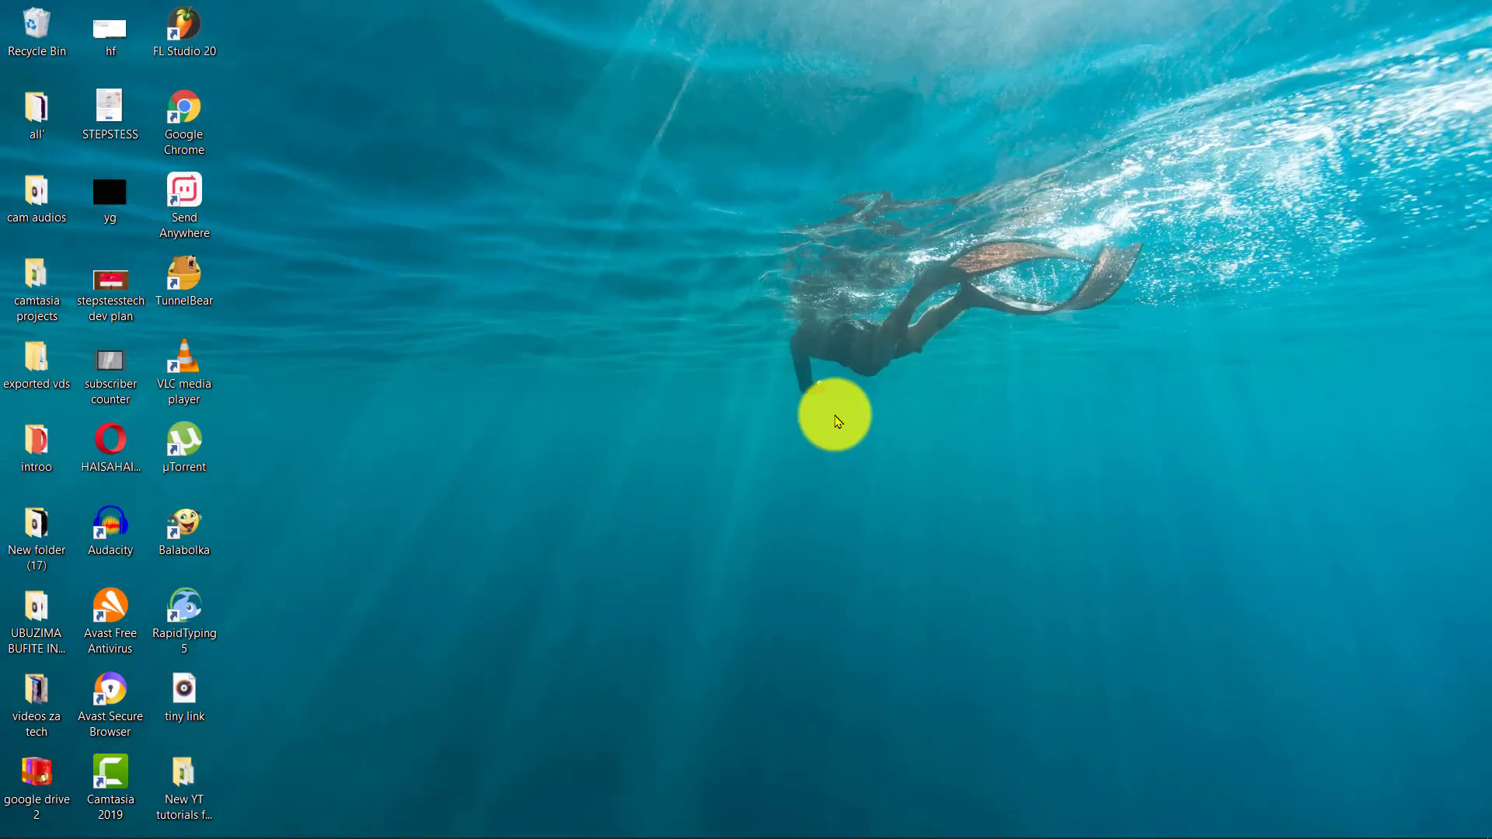
{"action": "mouse_move", "coordinate": [426, 823]}
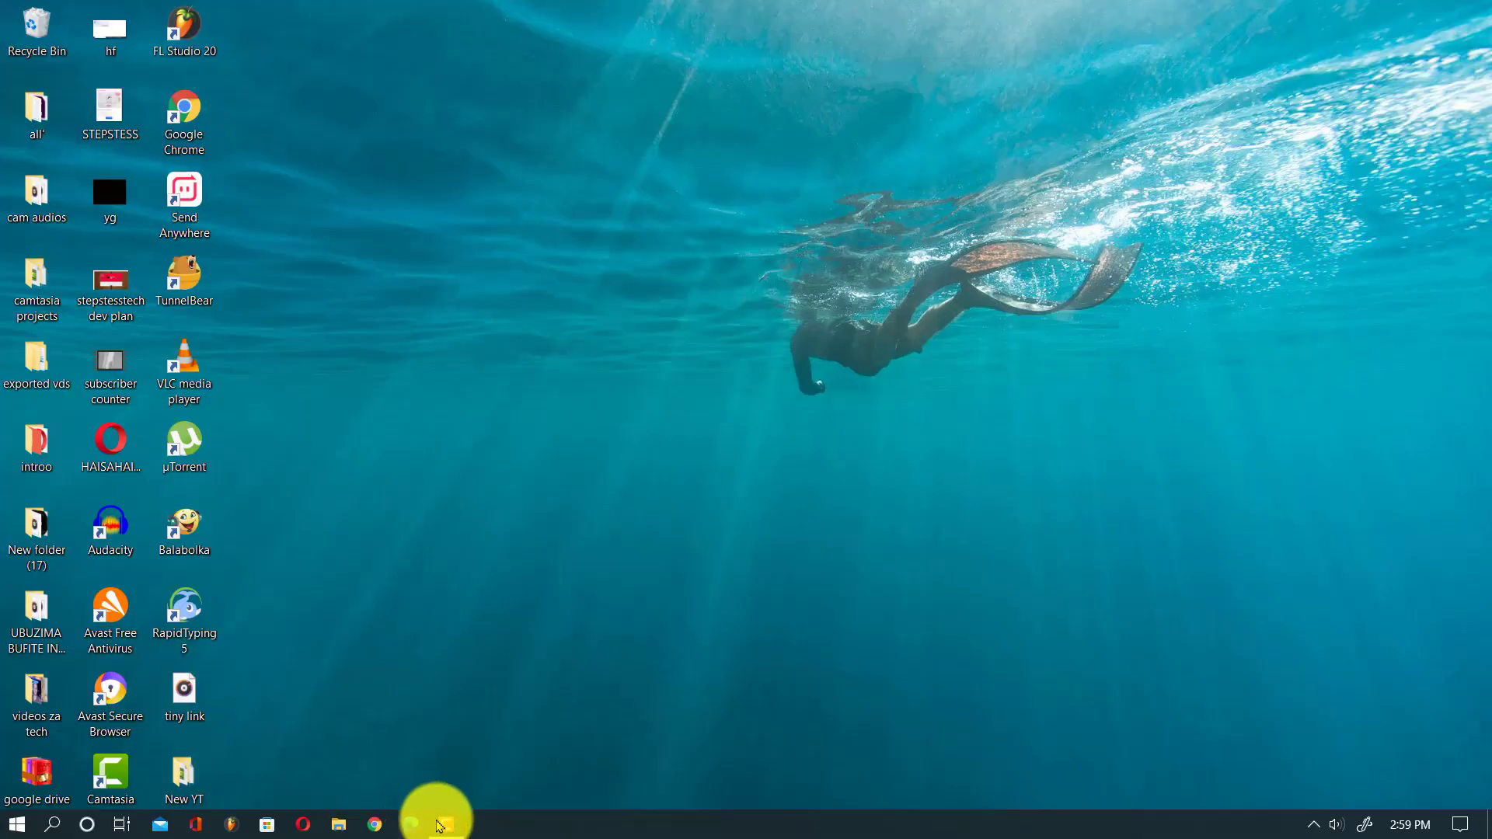